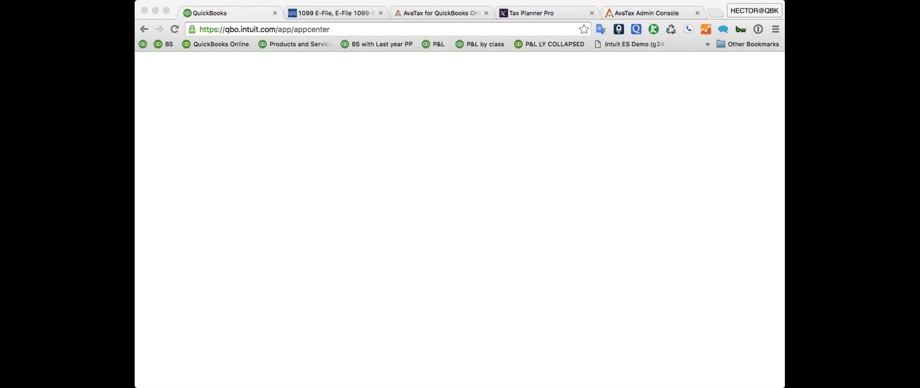
- Switch to the Tax Planner Pro dashboard and scroll through its summaries
click(561, 4)
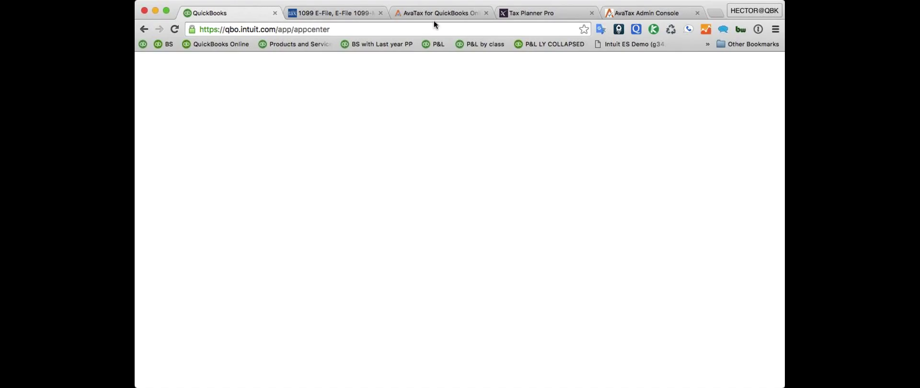
click(526, 13)
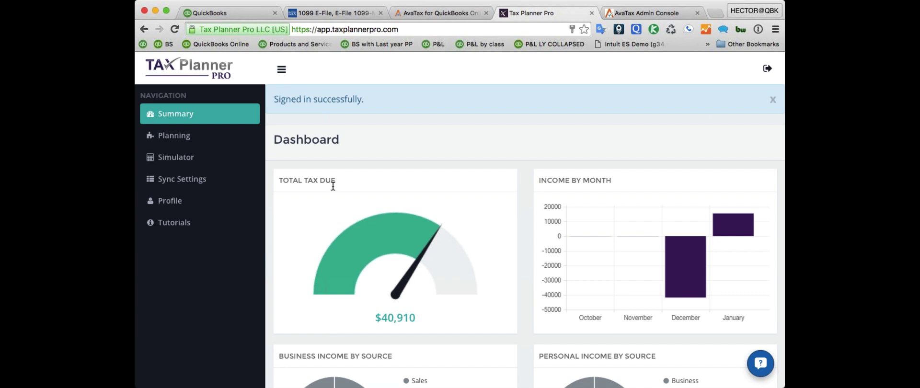
scroll(346, 179, down, 3)
scroll(347, 179, up, 3)
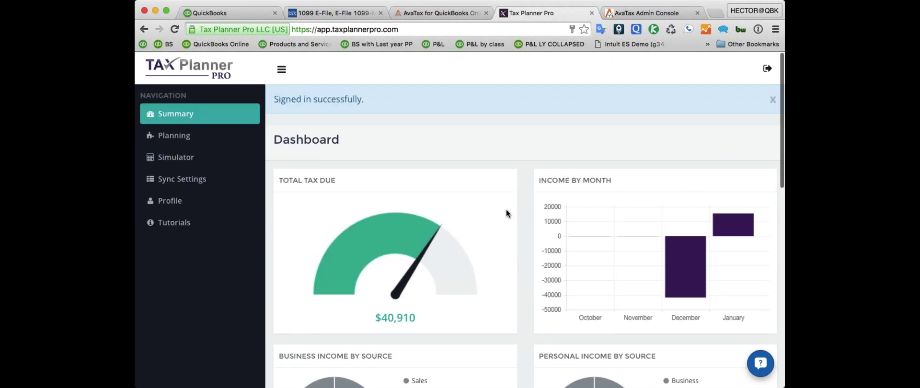
scroll(506, 209, down, 10)
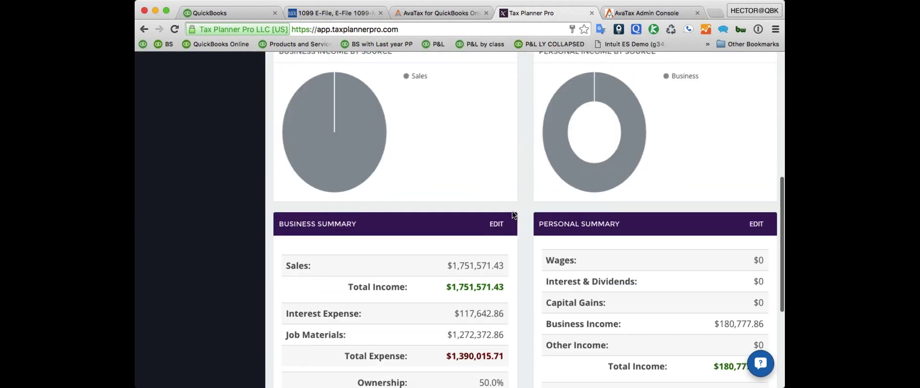
scroll(515, 212, up, 5)
scroll(516, 212, down, 2)
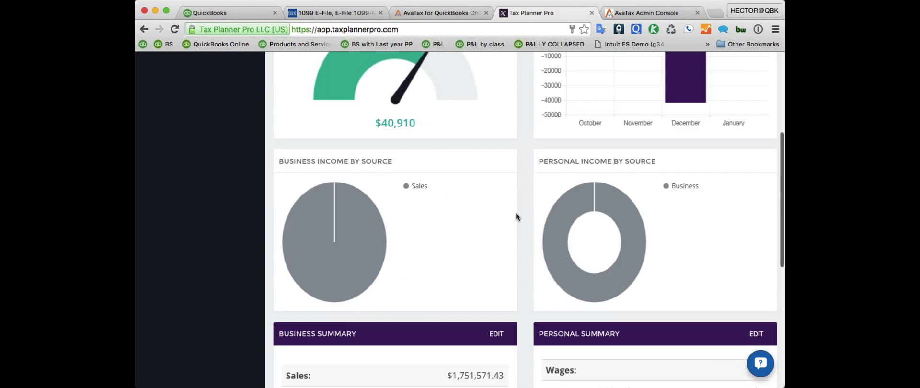
scroll(516, 211, down, 8)
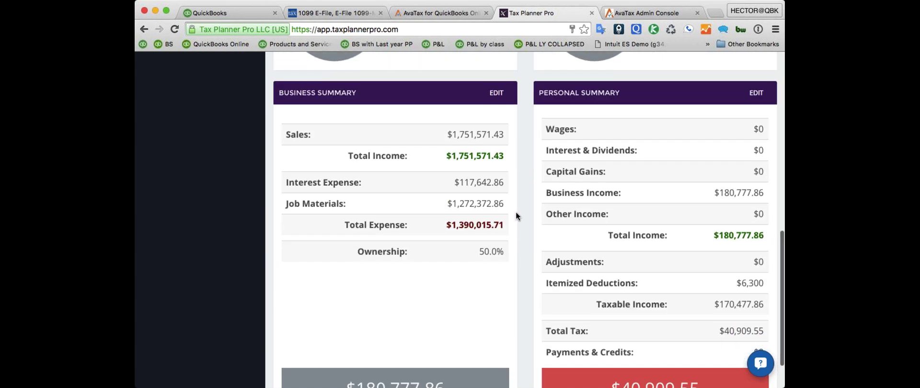
scroll(515, 212, up, 2)
scroll(498, 196, down, 4)
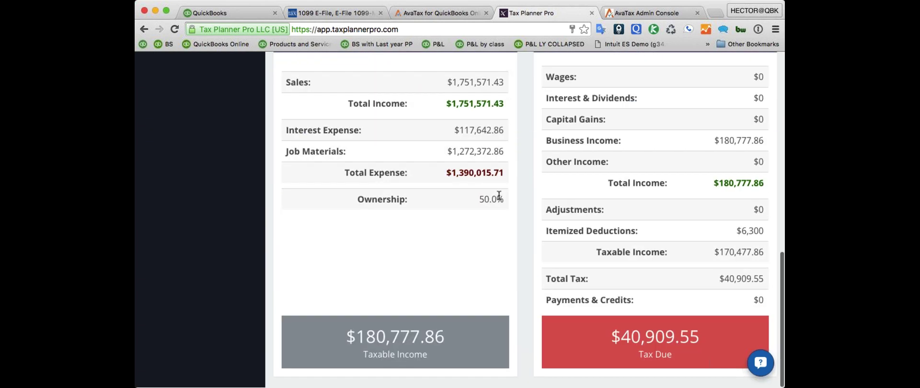
- Highlight the $180,777.86 taxable income, then the $40,909.55 tax due figure
triple_click(375, 335)
click(610, 333)
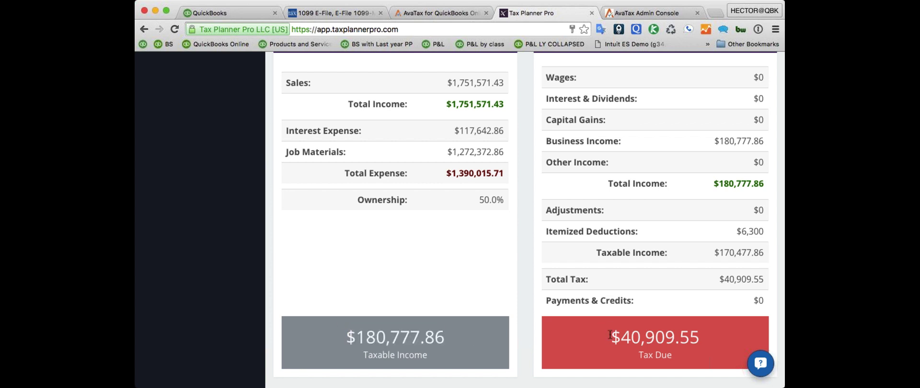
triple_click(659, 336)
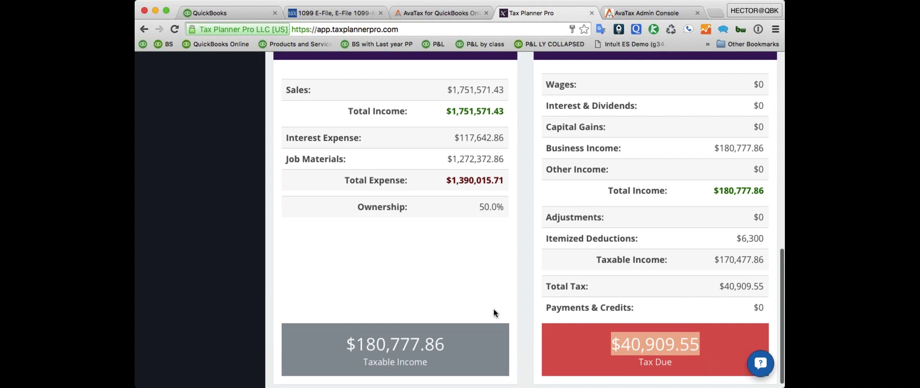
scroll(494, 309, up, 5)
scroll(497, 301, down, 5)
scroll(424, 317, up, 10)
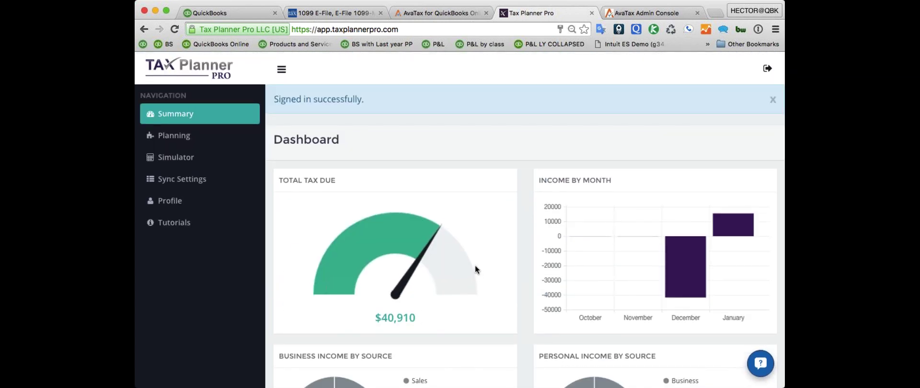
- Zoom the page out and open the Business Summary for editing
key(super+minus)
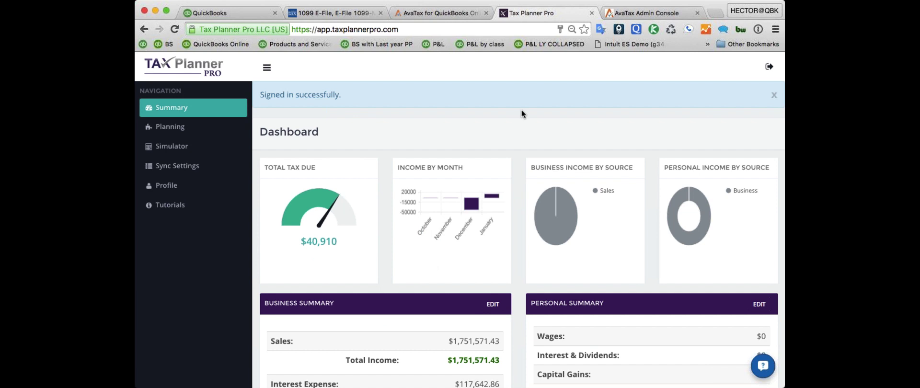
scroll(477, 155, down, 1)
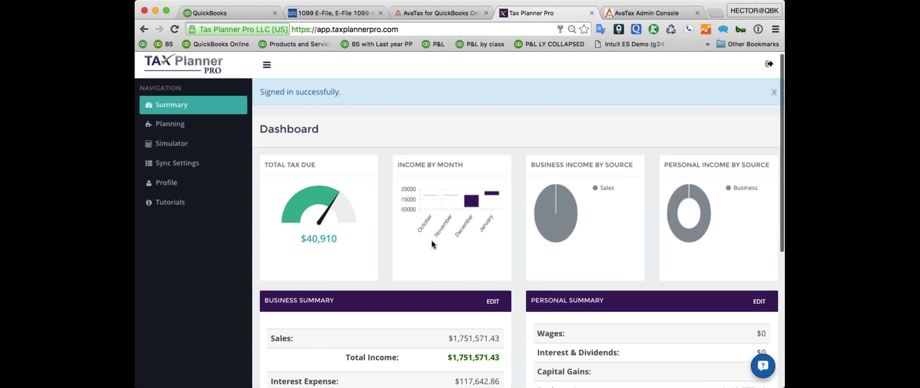
scroll(432, 244, down, 5)
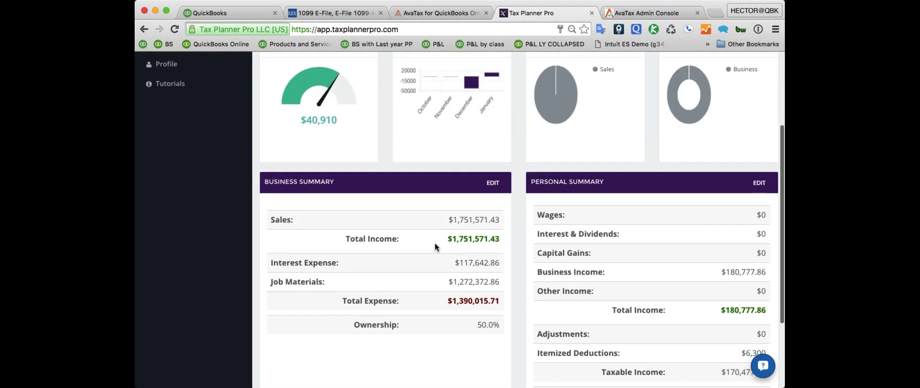
click(493, 186)
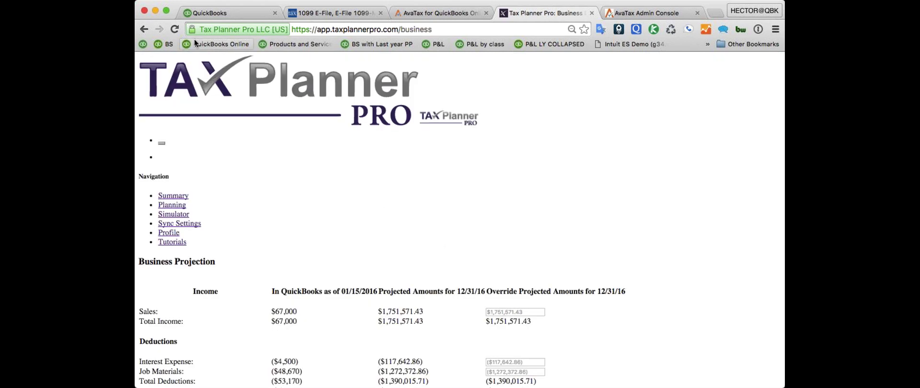
- Reload the Business Projection page and go back to the QuickBooks tab
click(174, 29)
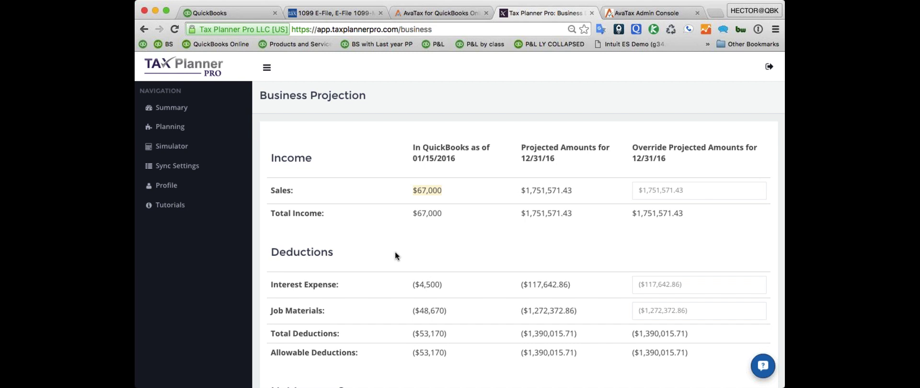
click(193, 16)
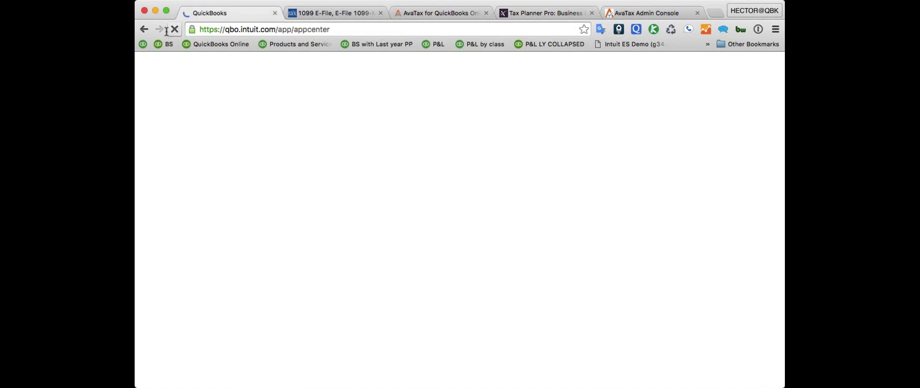
- Load QuickBooks Online by entering qbo in the address bar
click(339, 31)
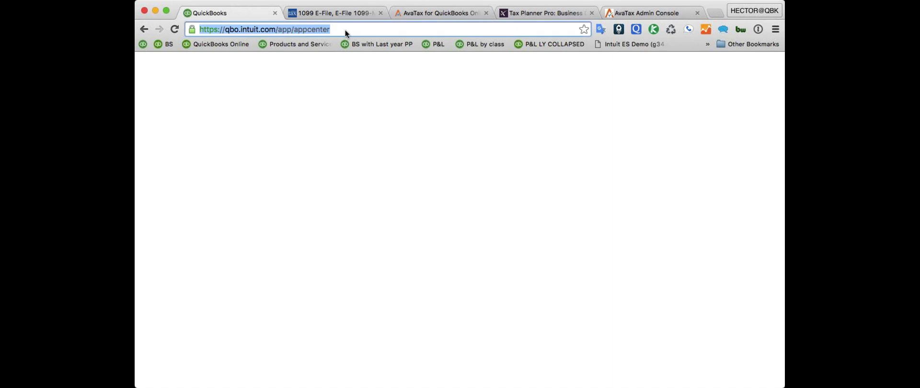
text(qbo)
key(Return)
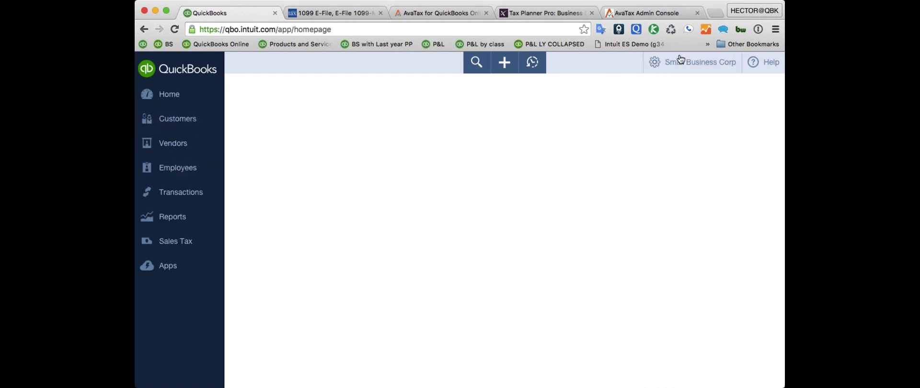
- Open the Profit and Loss report from Reports, then return to Tax Planner Pro
click(172, 220)
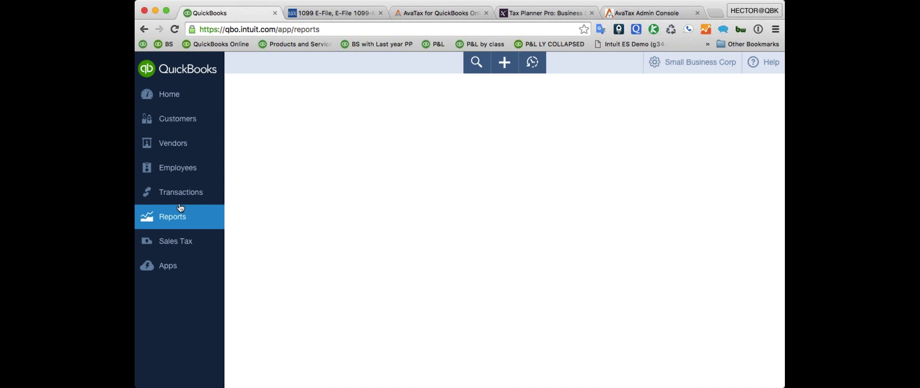
click(436, 44)
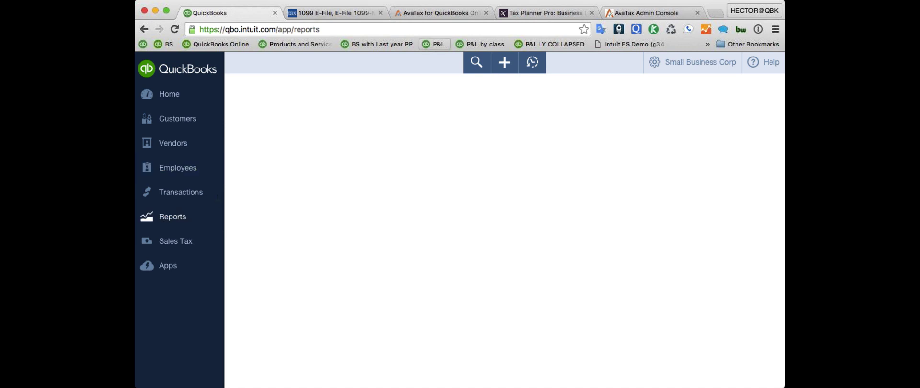
click(532, 13)
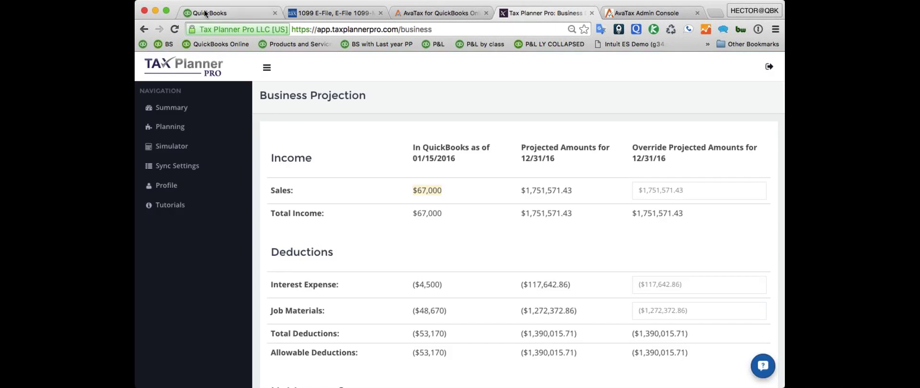
- Compare the QuickBooks report against the Tax Planner Pro Business Projection
click(221, 13)
click(519, 14)
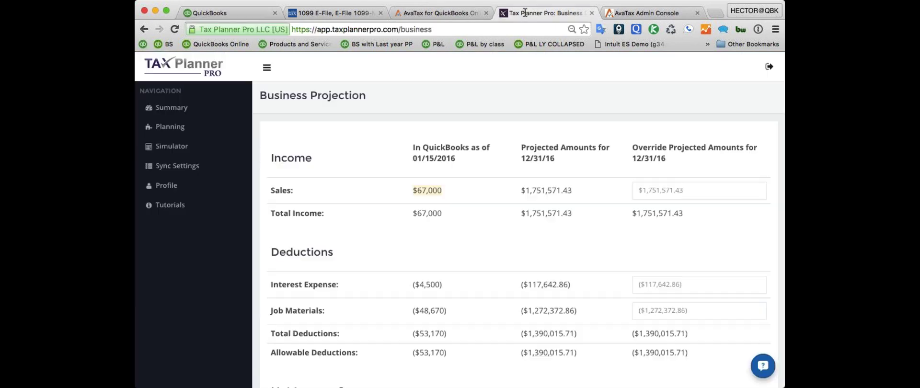
scroll(573, 191, down, 1)
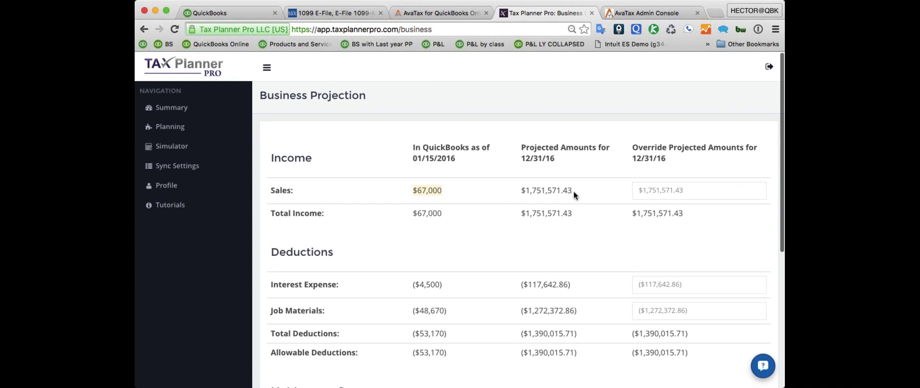
click(221, 13)
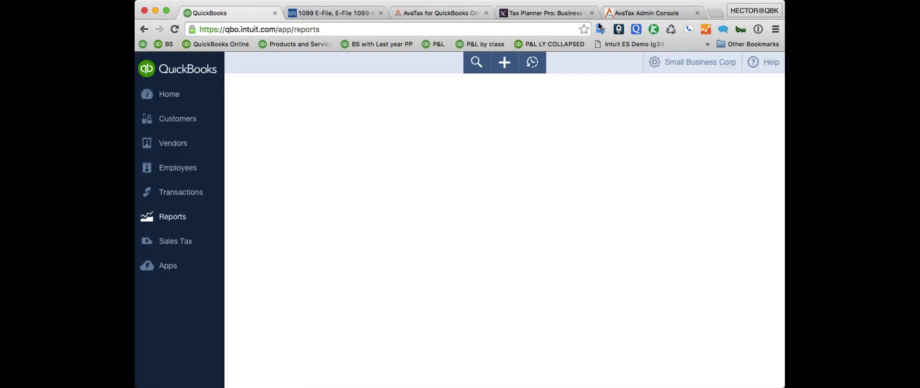
click(531, 14)
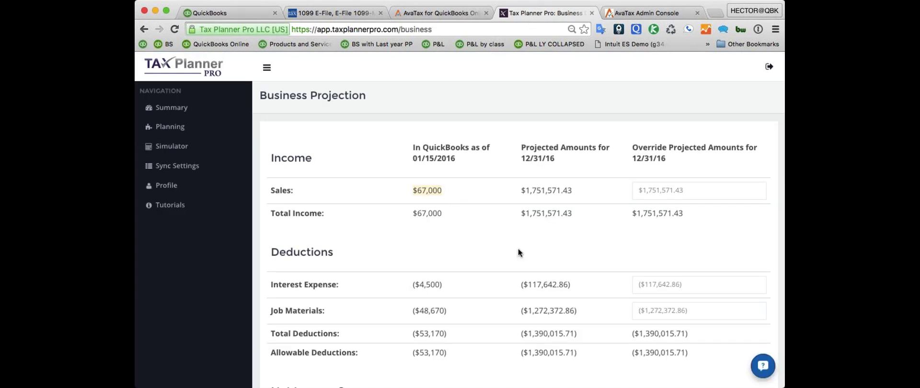
- Scroll to the 50.0% business-owned field and $180,777.86 sent to the personal return
scroll(519, 248, down, 1)
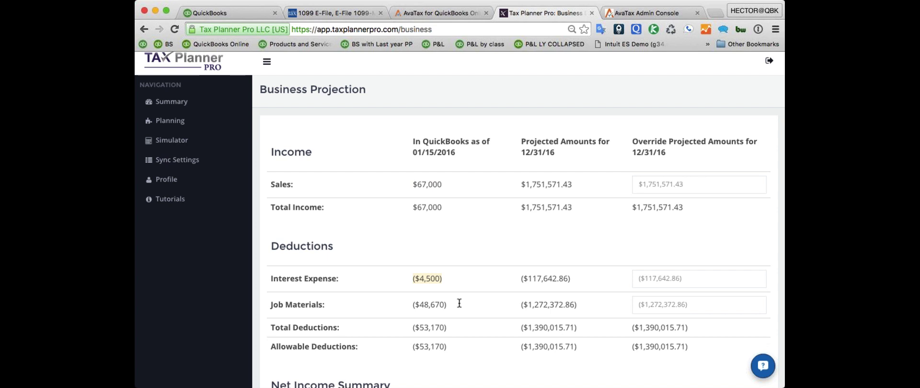
scroll(450, 314, down, 1)
scroll(450, 316, down, 3)
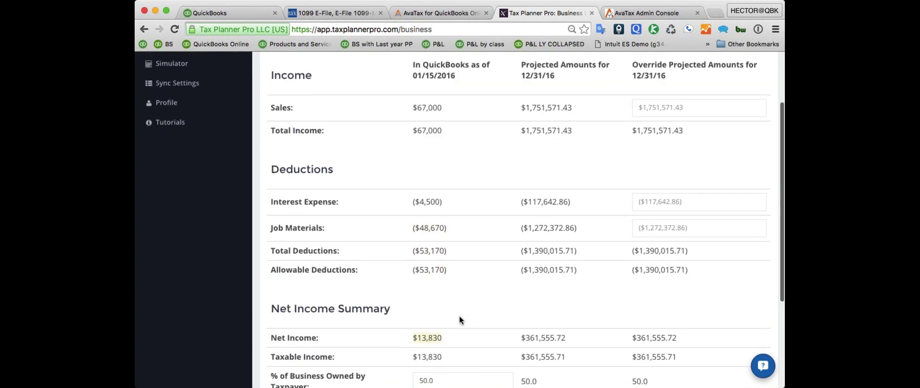
scroll(459, 315, down, 3)
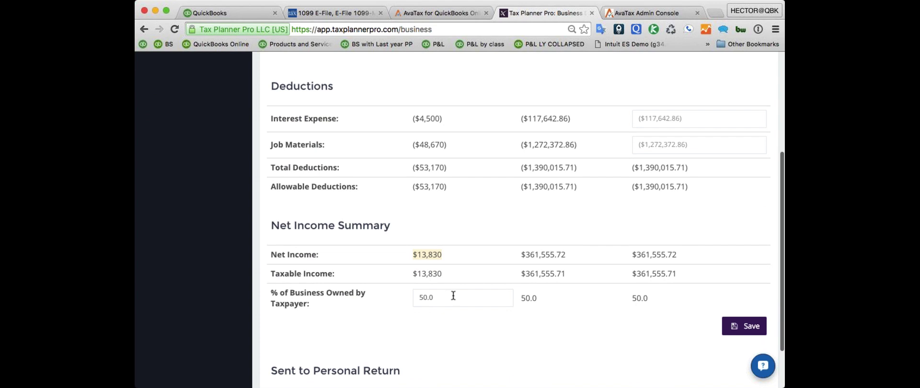
click(433, 296)
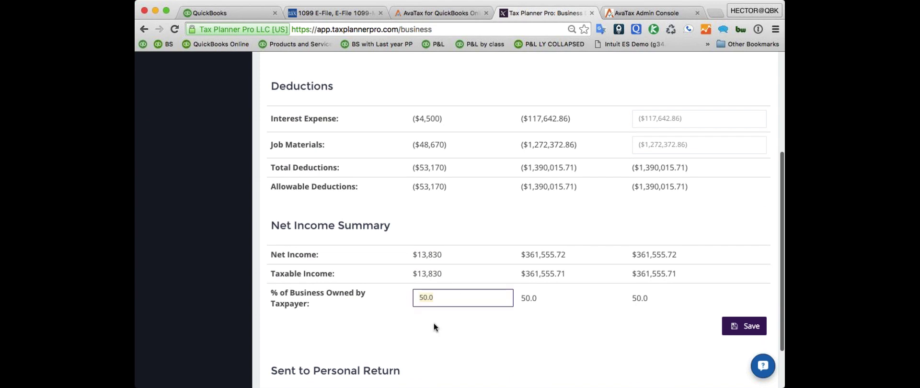
scroll(433, 324, down, 2)
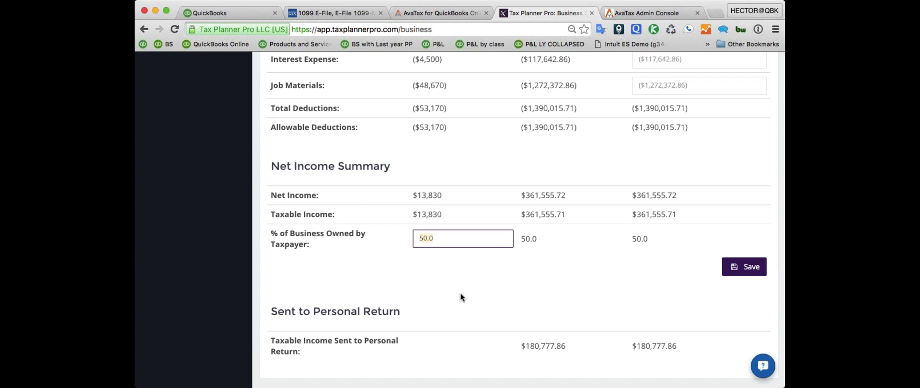
- Try 75% business ownership and check the $13,830 and $361,555.72 net income figures
text(75)
click(510, 267)
scroll(485, 276, up, 5)
scroll(476, 265, down, 5)
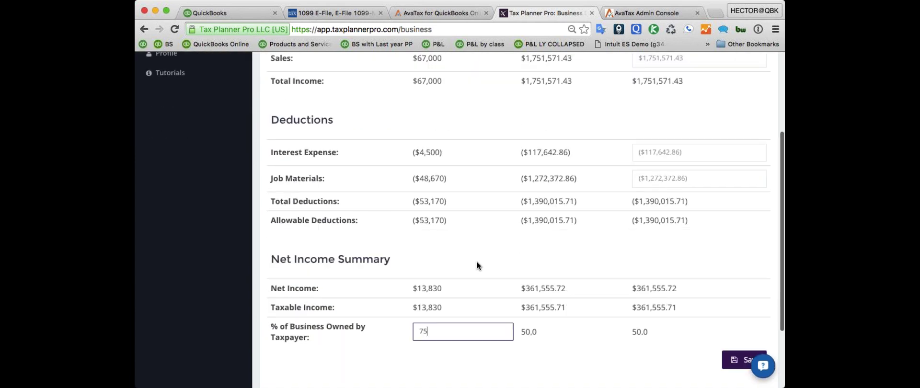
drag(445, 194, 395, 194)
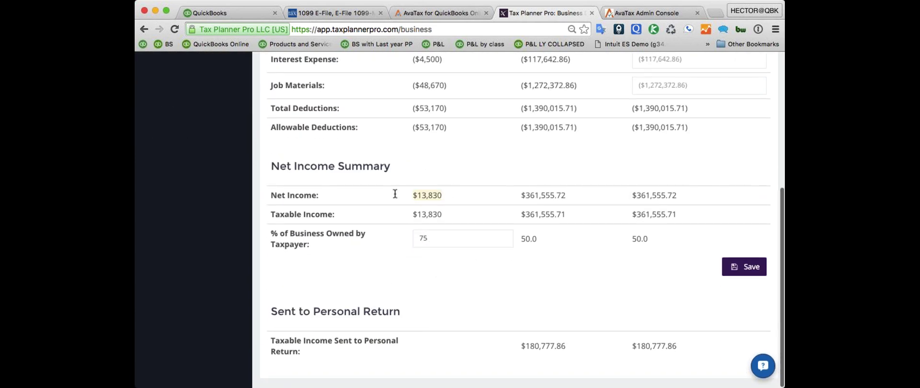
drag(568, 195, 388, 193)
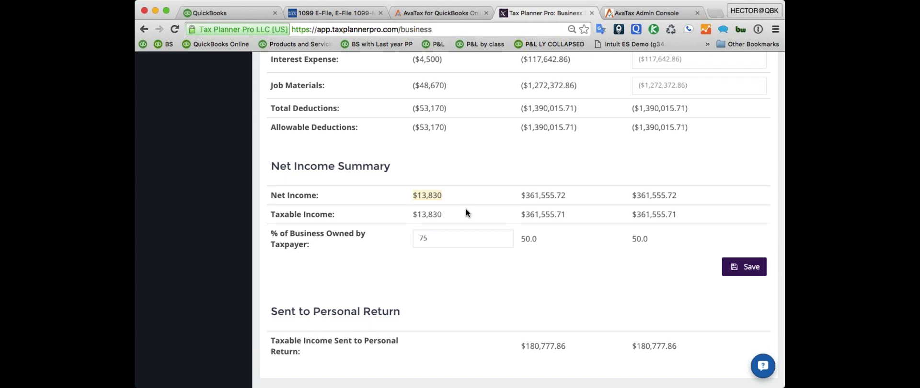
scroll(466, 213, up, 5)
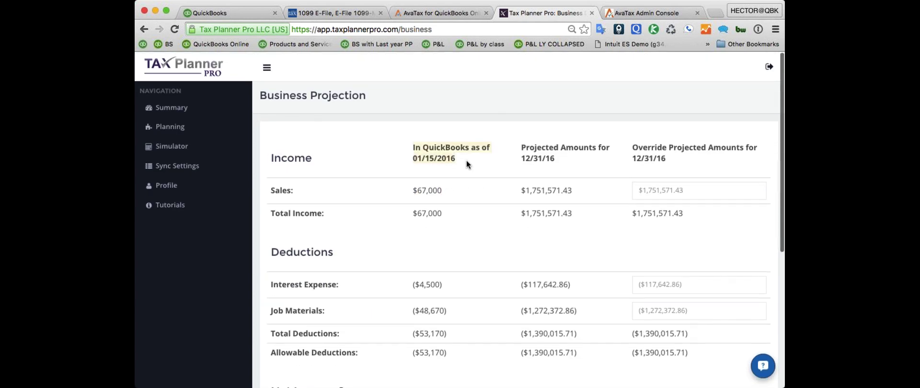
scroll(464, 173, down, 5)
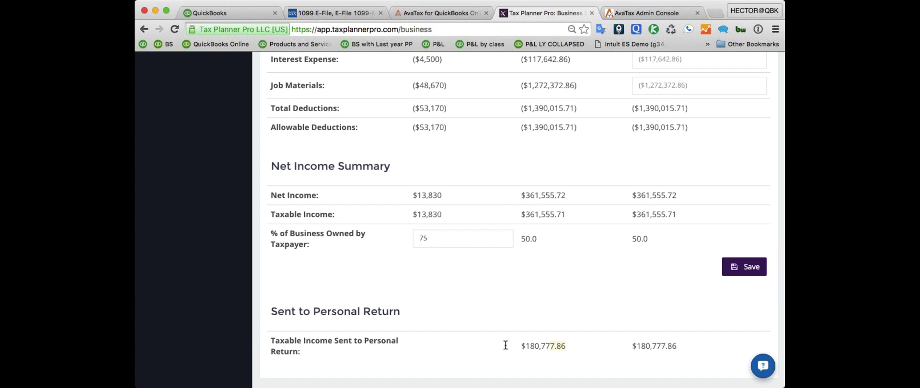
- Set ownership back to 50%, keeping $180,777.86 sent to the personal return
click(390, 236)
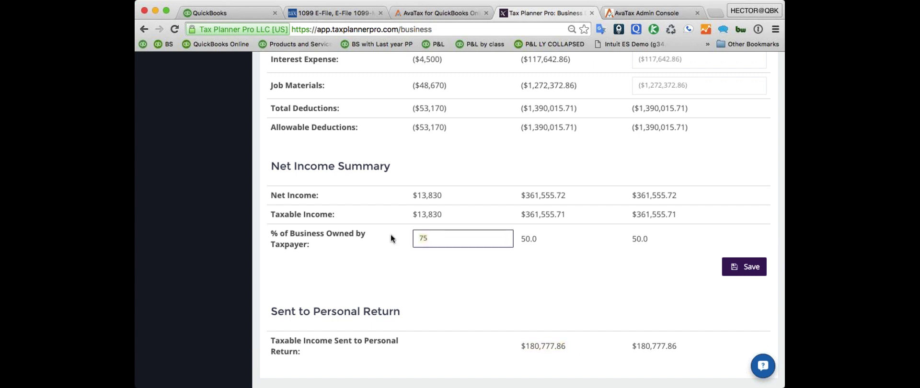
text(50)
click(480, 304)
drag(563, 346, 513, 347)
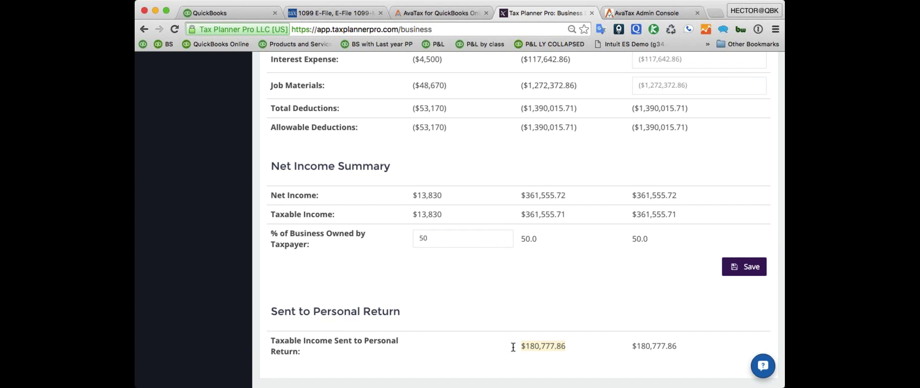
scroll(513, 347, up, 10)
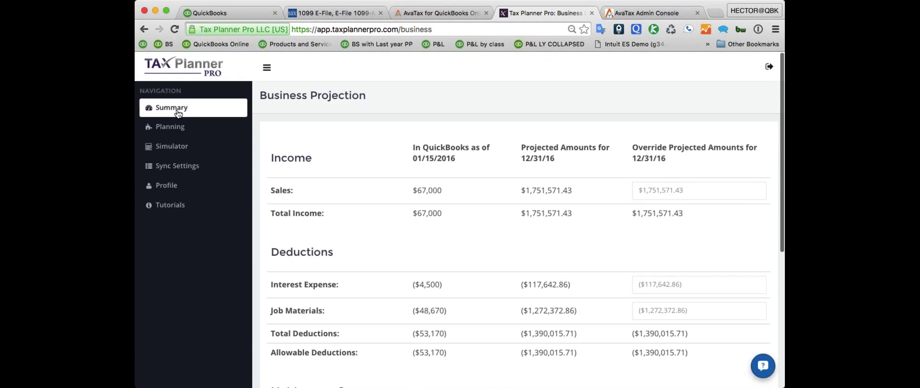
- Return to the Summary dashboard showing $40,910 tax due and edit the Personal Summary
click(172, 109)
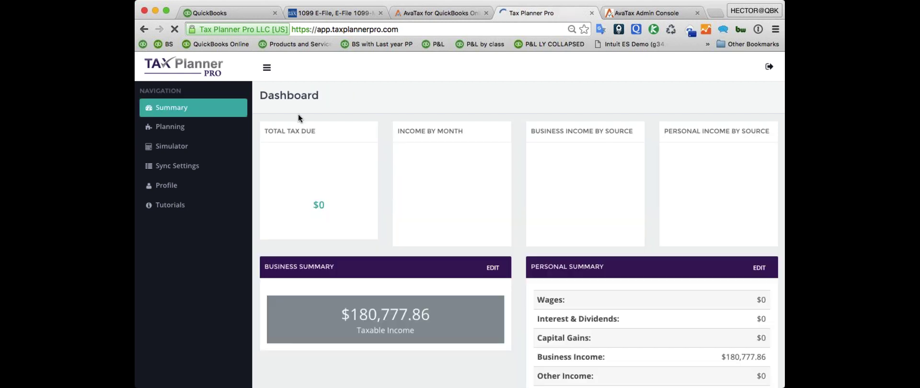
scroll(654, 265, down, 1)
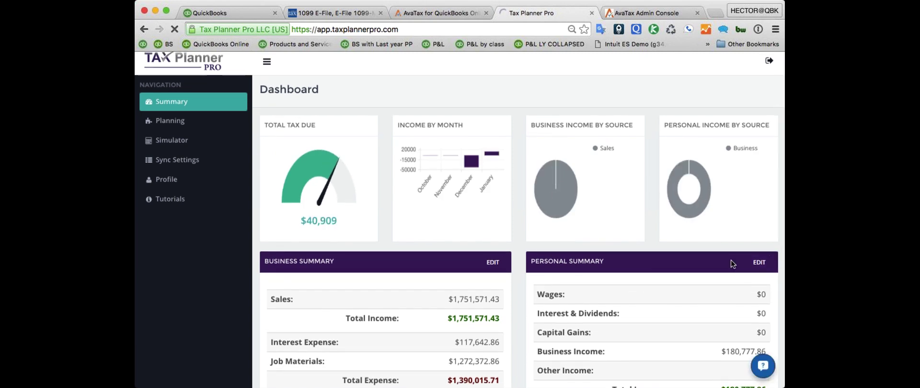
click(760, 263)
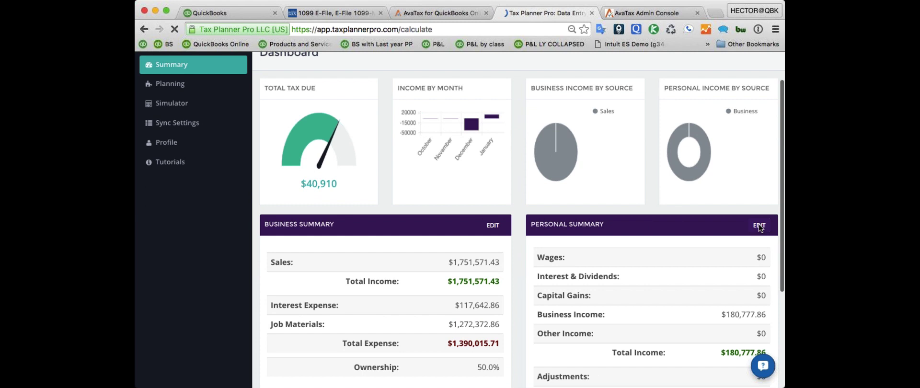
- Set Number of Dependents to 10 on the Personal Projection Data Entry form
scroll(535, 205, down, 2)
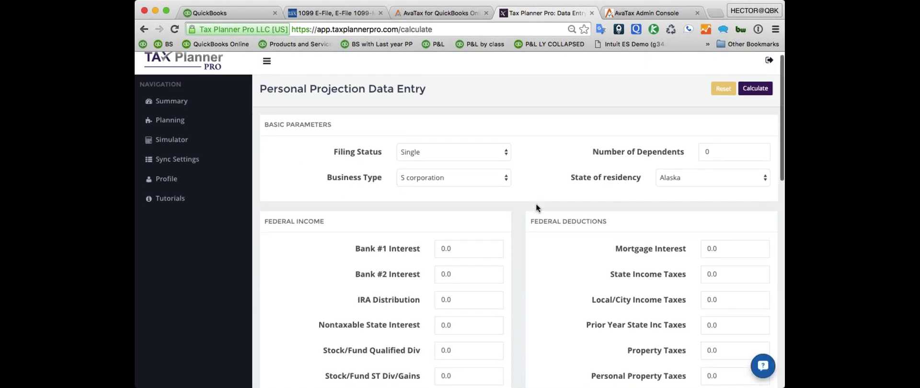
scroll(536, 205, up, 2)
scroll(535, 203, down, 2)
scroll(537, 208, up, 2)
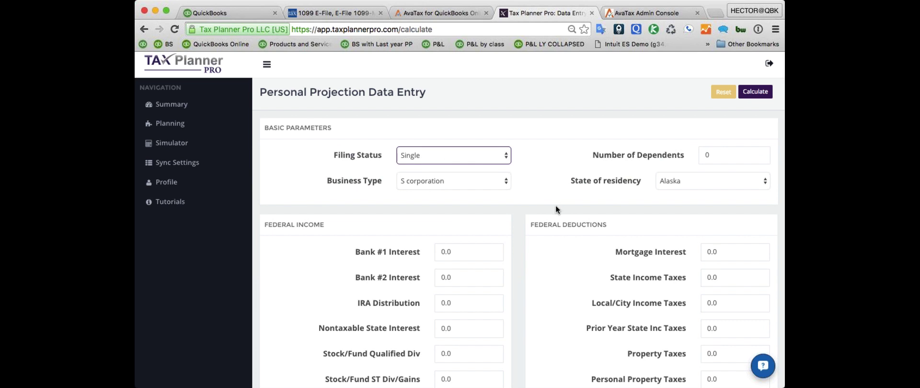
scroll(555, 205, down, 2)
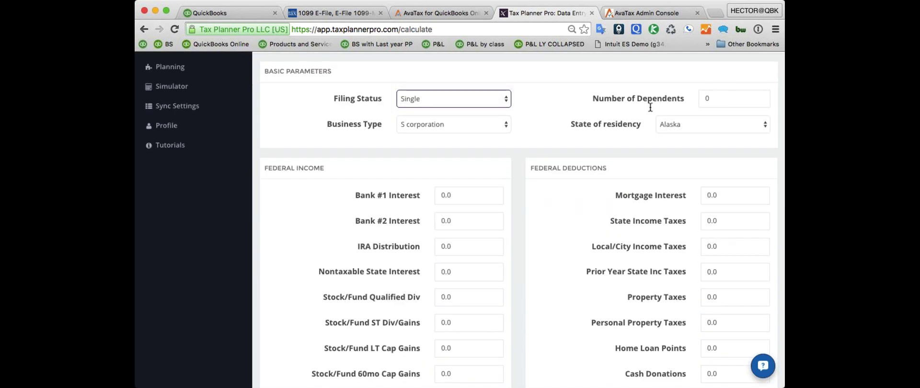
click(731, 103)
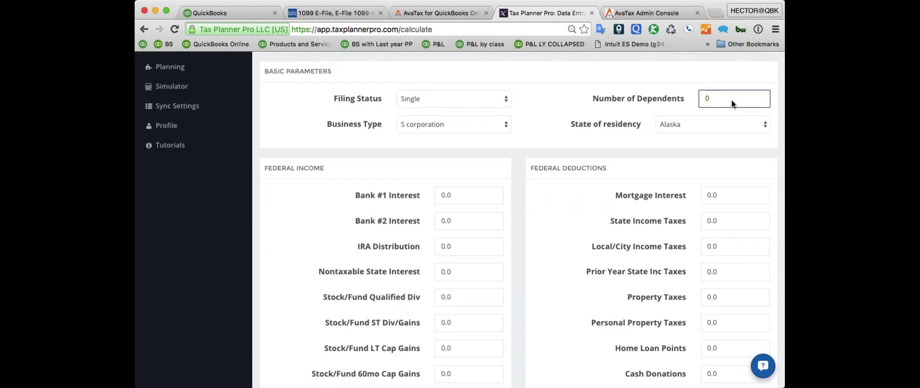
click(544, 197)
- Review the Bank #1 Interest and Mortgage Interest entries
scroll(547, 194, down, 1)
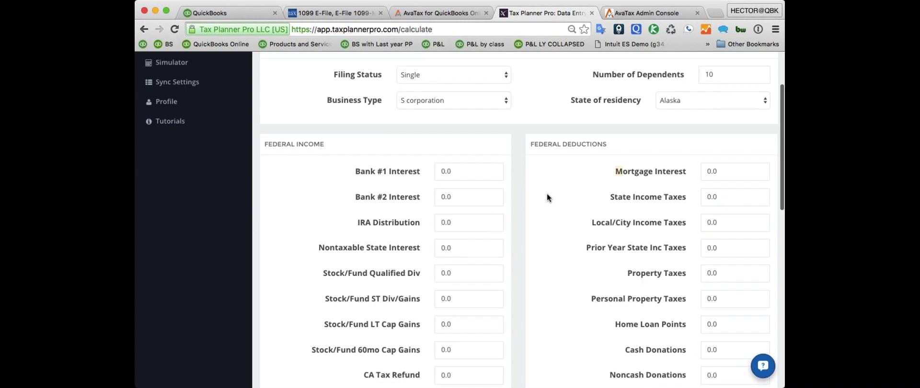
scroll(547, 188, up, 1)
scroll(541, 192, down, 3)
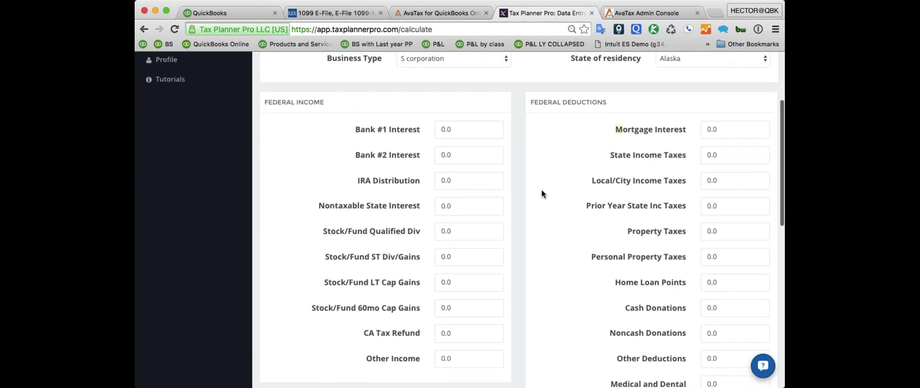
click(471, 119)
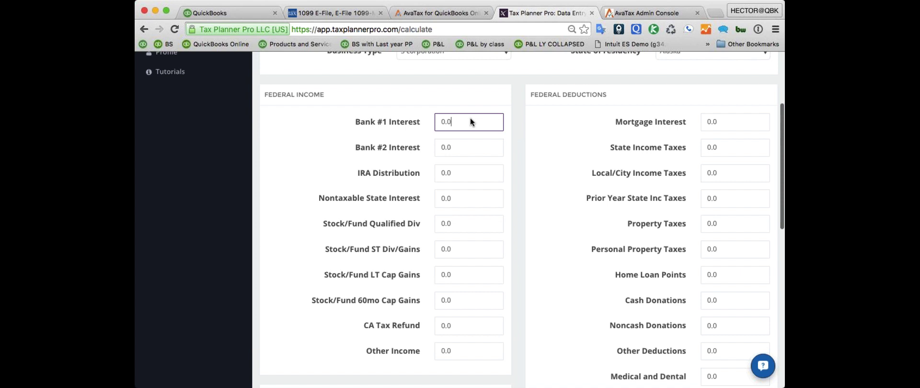
scroll(470, 122, down, 3)
scroll(470, 121, up, 4)
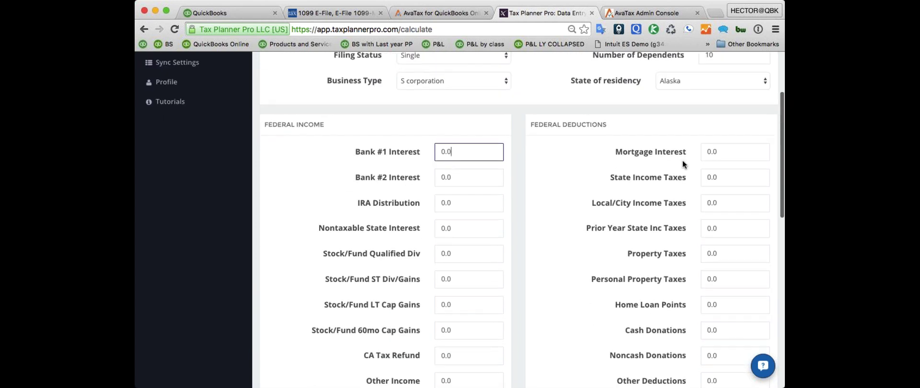
scroll(685, 158, down, 1)
click(741, 121)
scroll(608, 194, down, 5)
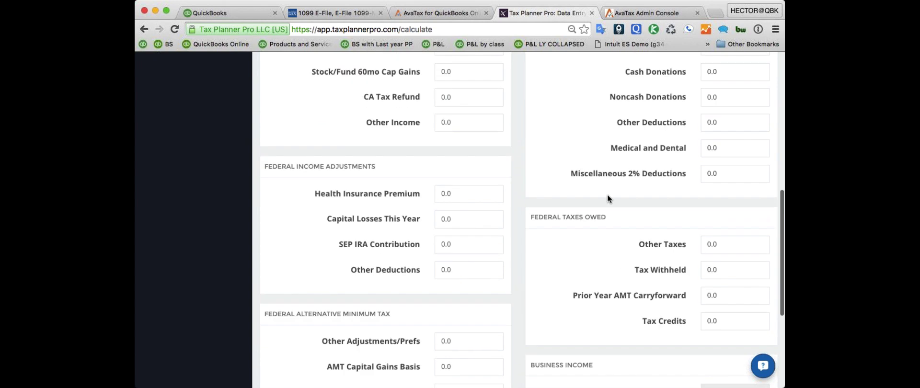
scroll(531, 200, up, 8)
scroll(591, 201, down, 3)
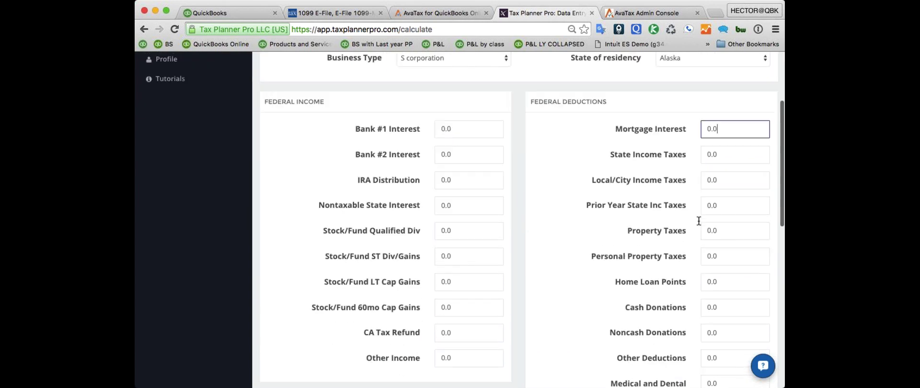
- Review the Personal Property Taxes and Sole Prop | Partnership Income entries
click(731, 254)
scroll(623, 261, down, 6)
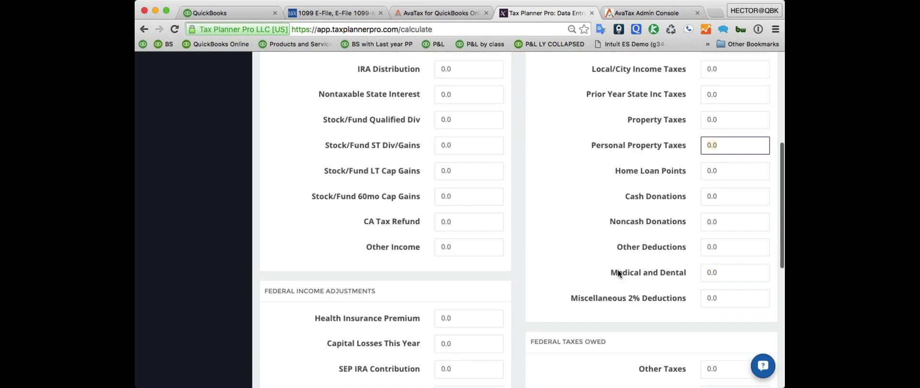
scroll(577, 256, down, 3)
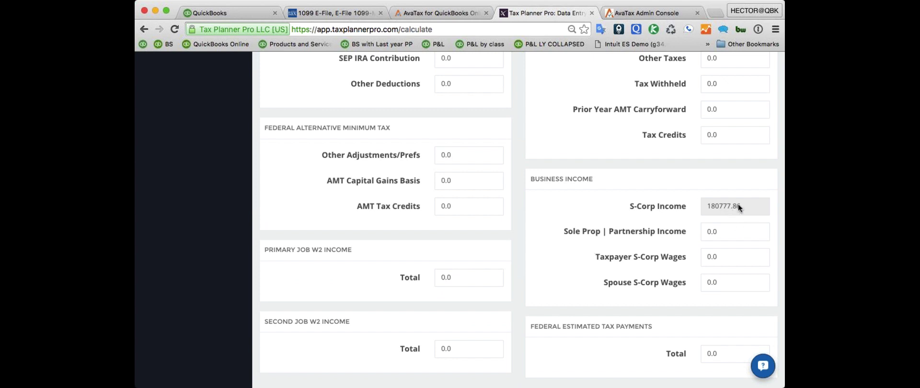
click(719, 231)
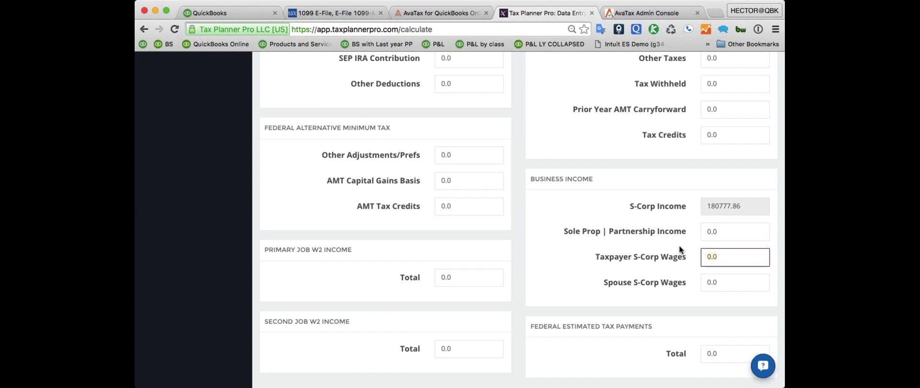
click(713, 235)
scroll(536, 264, up, 20)
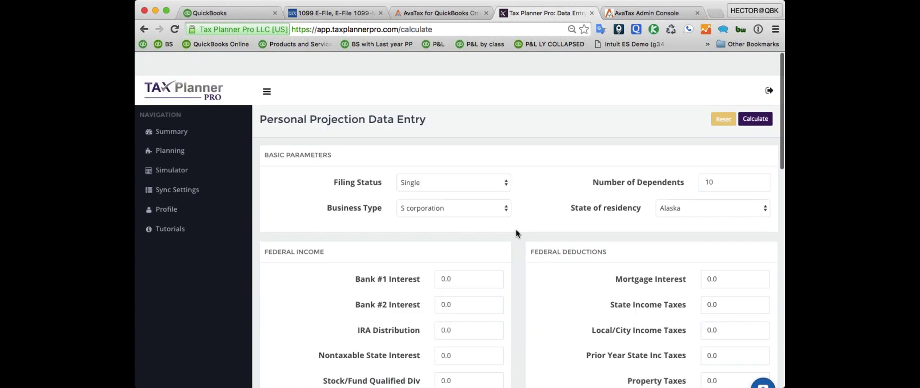
- Recalculate the personal projection and open the Simulator showing a $32,700 projection
click(756, 95)
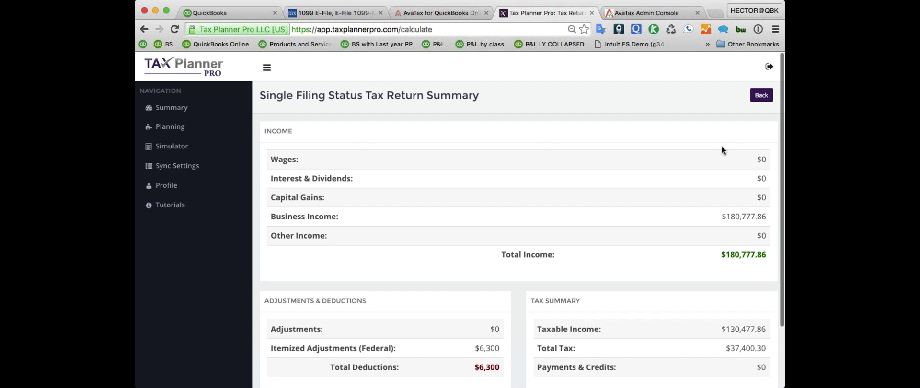
scroll(721, 146, down, 3)
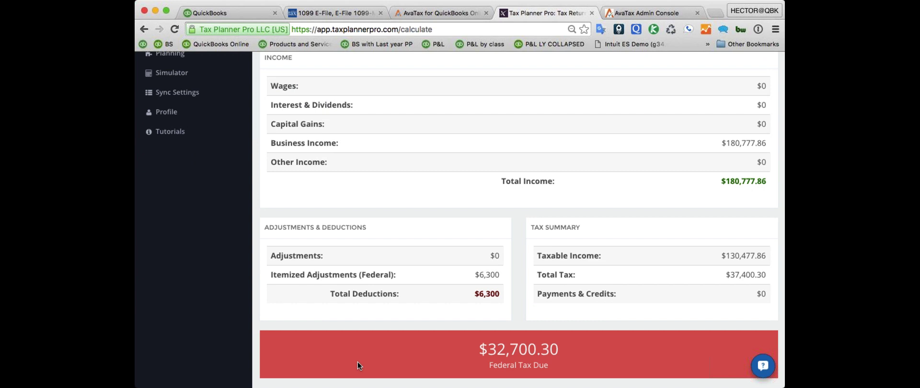
scroll(358, 361, up, 3)
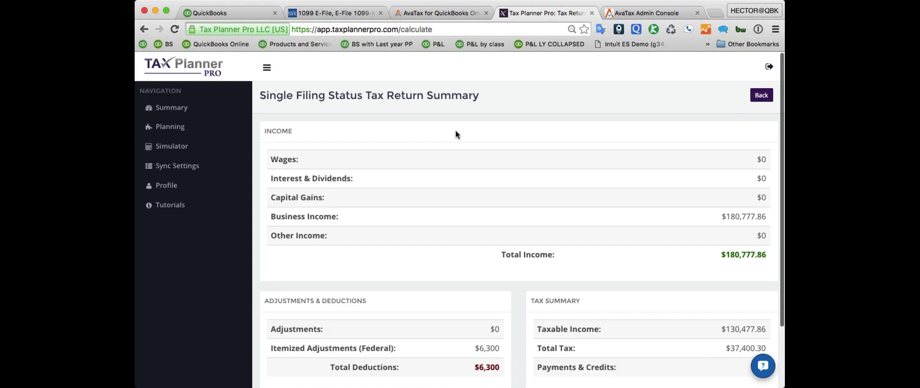
click(174, 144)
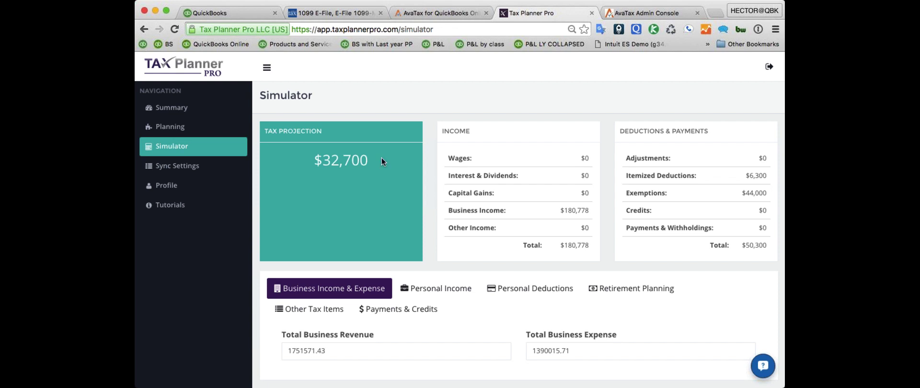
- Step through the simulator's Personal Income, Other Tax Items and Payments & Credits sections
scroll(380, 157, down, 1)
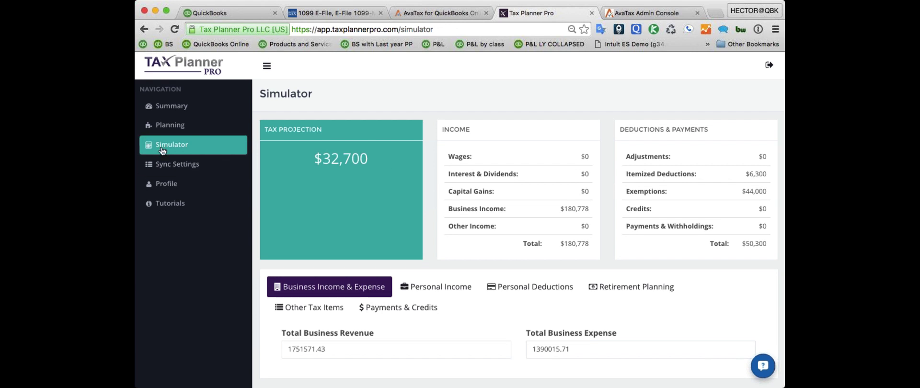
click(435, 292)
scroll(472, 296, down, 3)
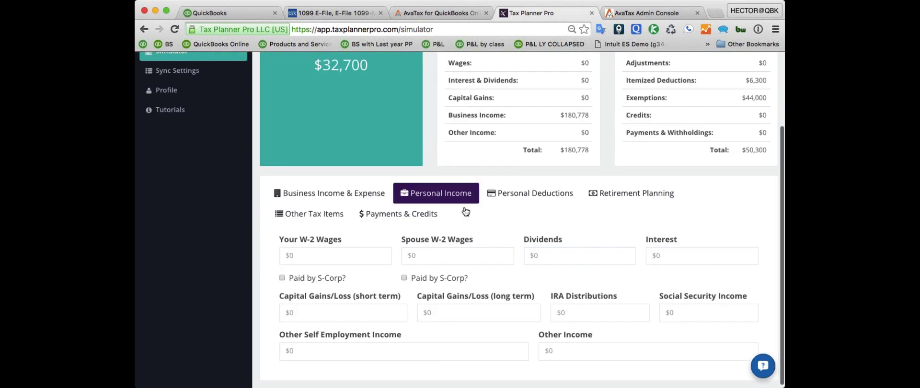
scroll(171, 128, up, 3)
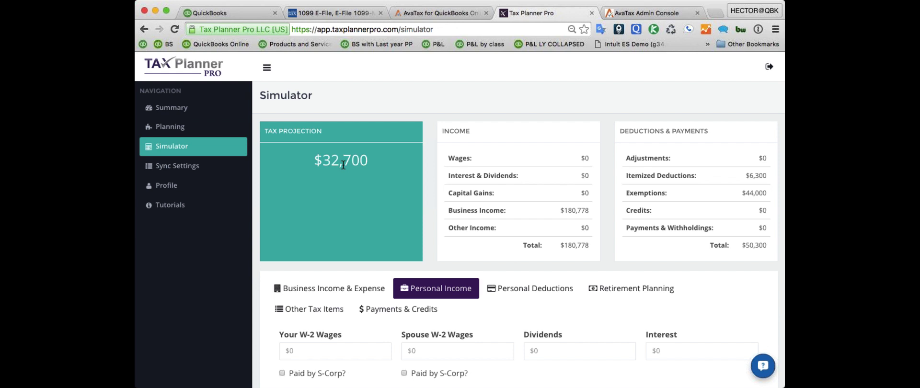
scroll(526, 162, down, 2)
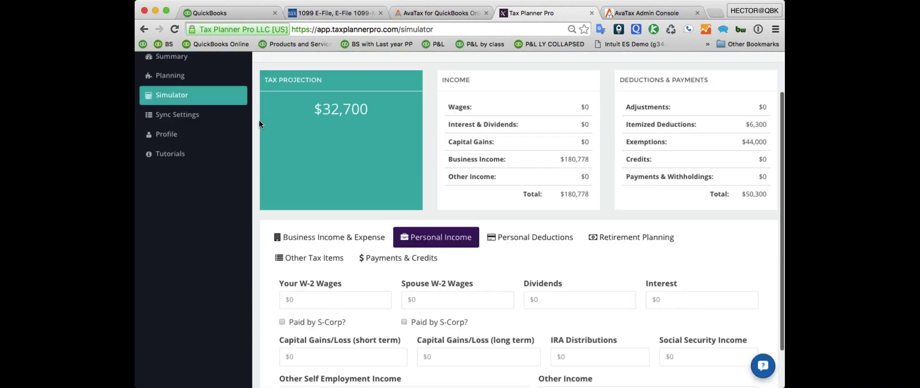
scroll(468, 266, down, 2)
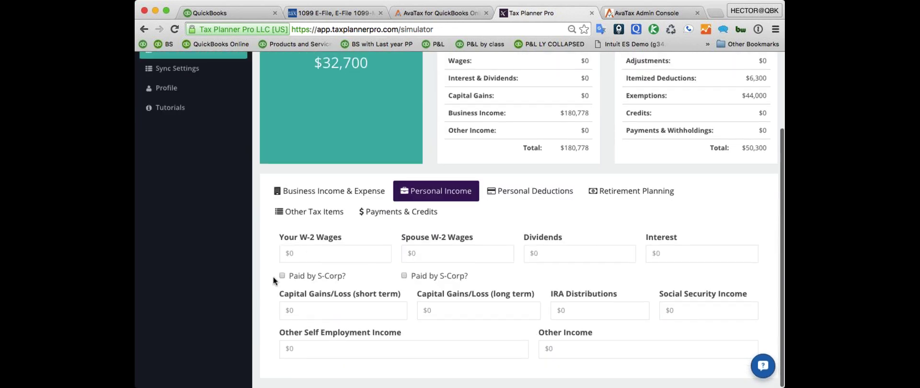
click(301, 216)
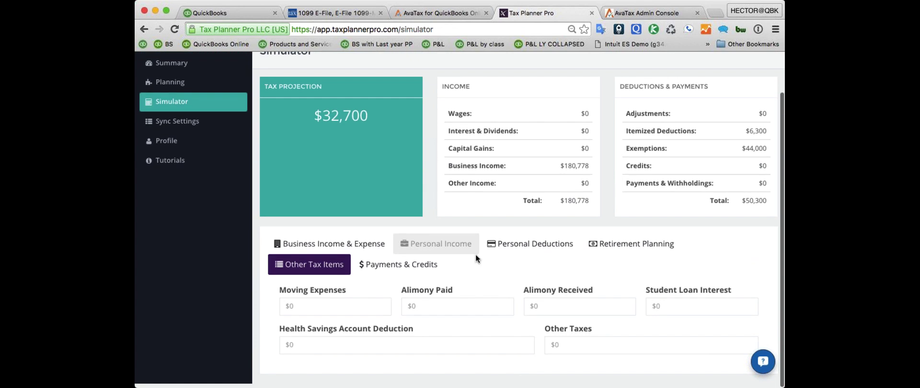
click(398, 271)
scroll(431, 295, down, 3)
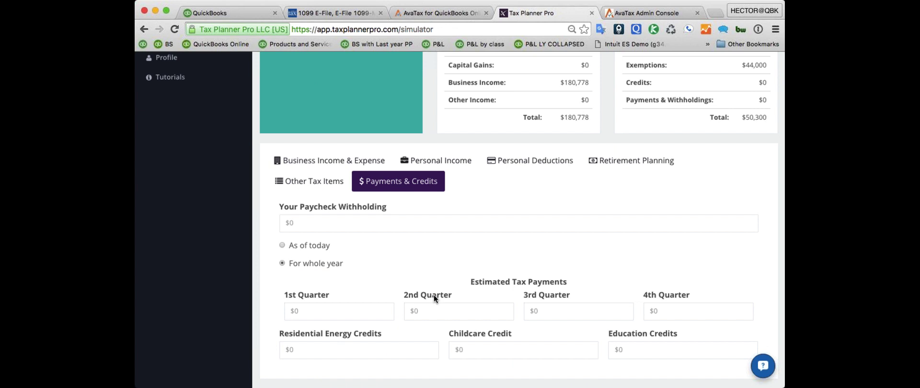
- Enter a 1200 1st Quarter payment, lowering the tax projection to $31,500
click(312, 312)
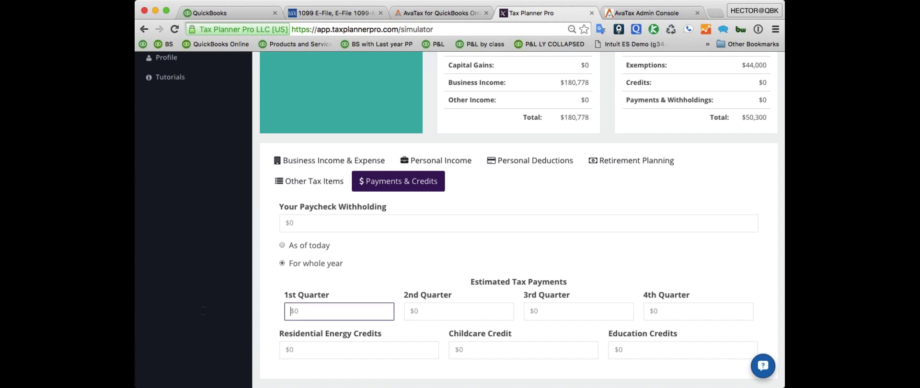
text(12000)
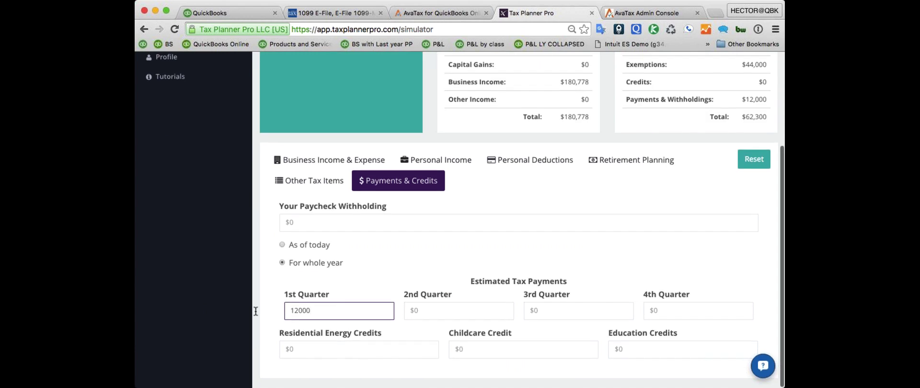
click(750, 164)
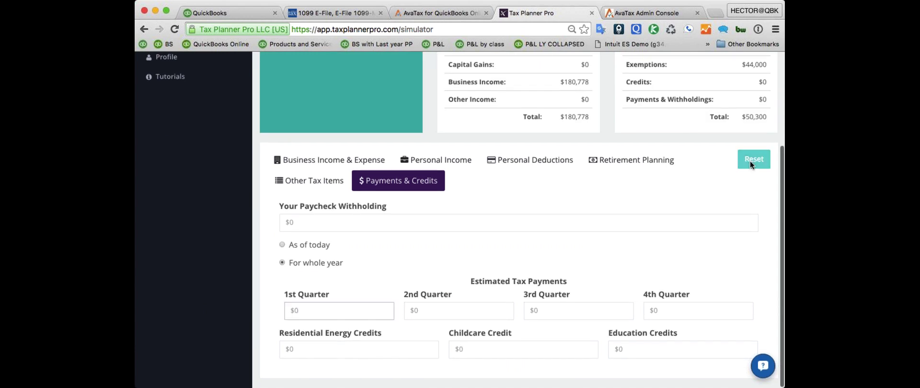
click(307, 310)
text(1200)
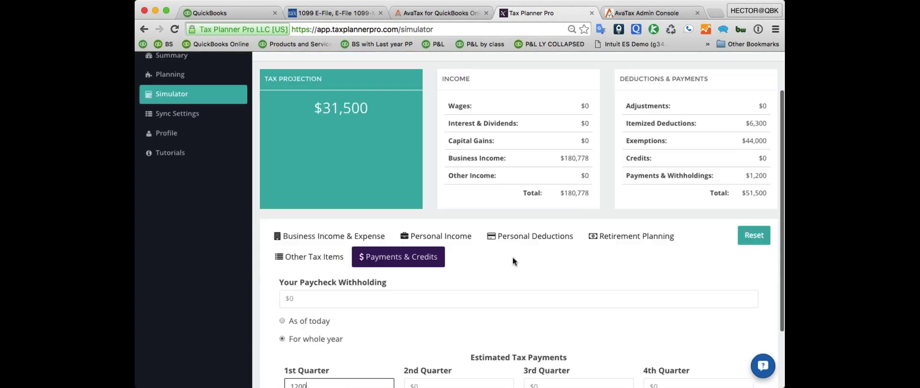
scroll(512, 256, up, 2)
drag(314, 161, 382, 161)
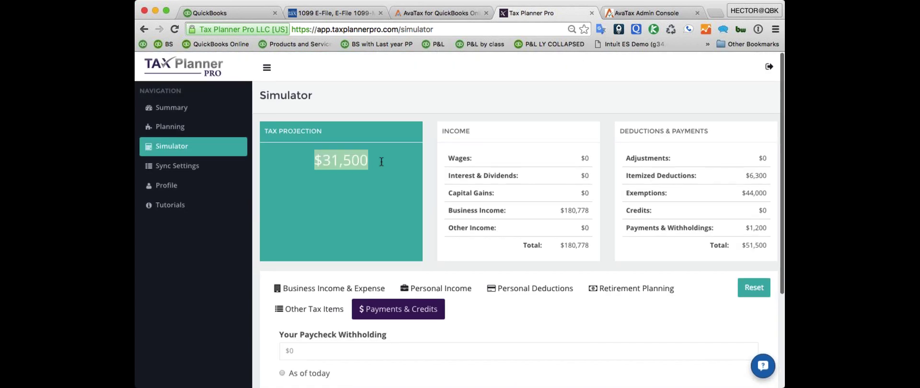
scroll(535, 305, down, 3)
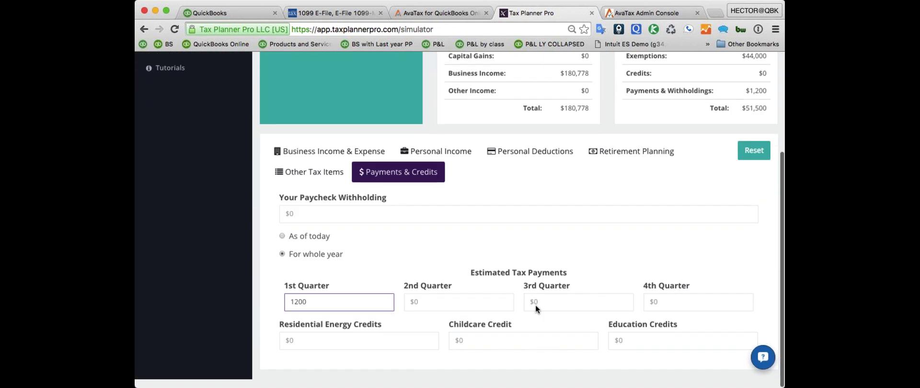
- Enter 5800 and 25000 for the 2nd and 3rd Quarters, dropping the projection to $700
click(447, 310)
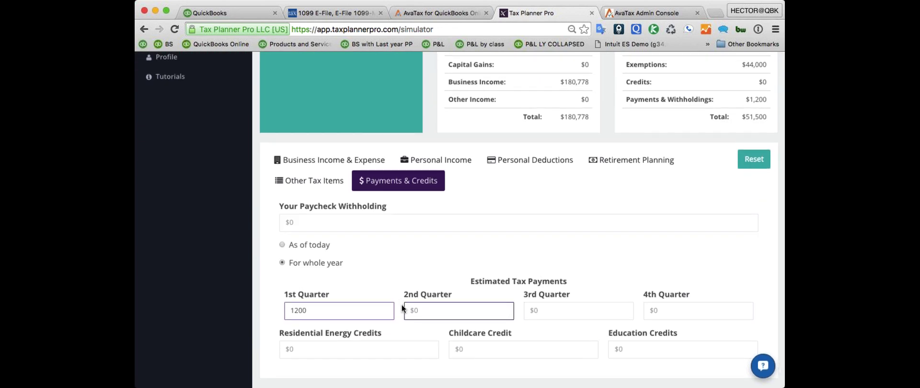
text(5800)
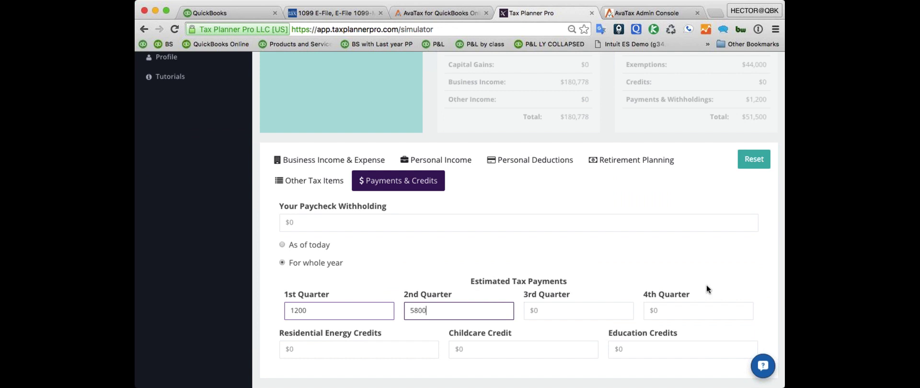
click(561, 310)
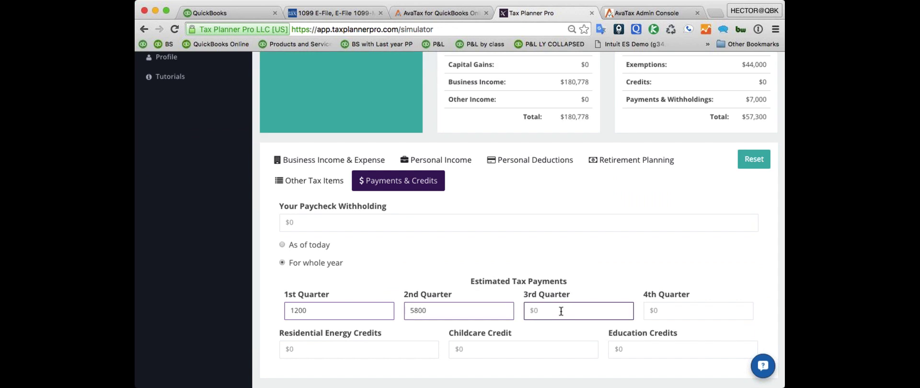
text(25000)
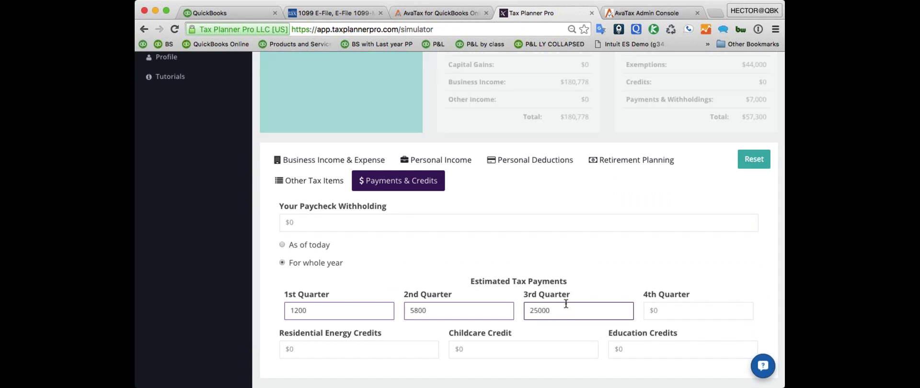
click(558, 222)
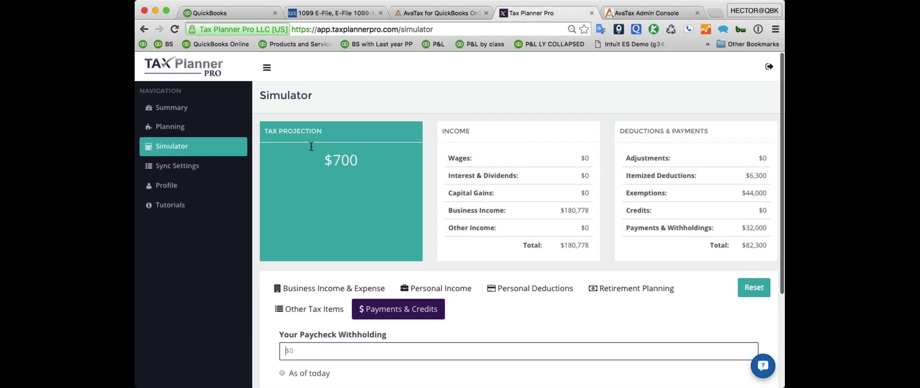
double_click(373, 168)
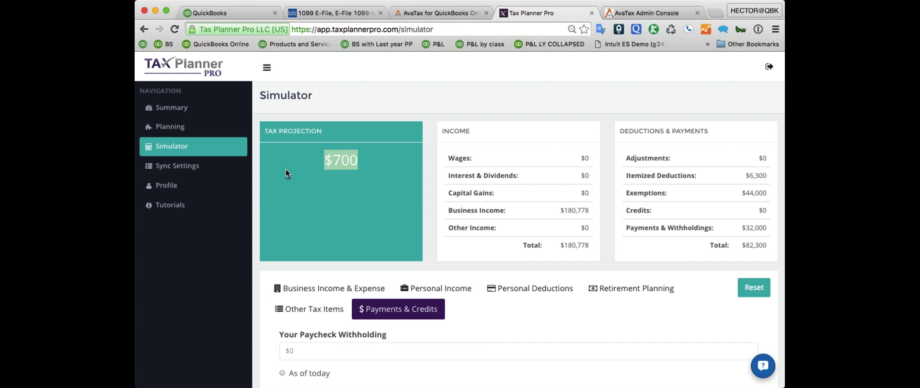
click(193, 166)
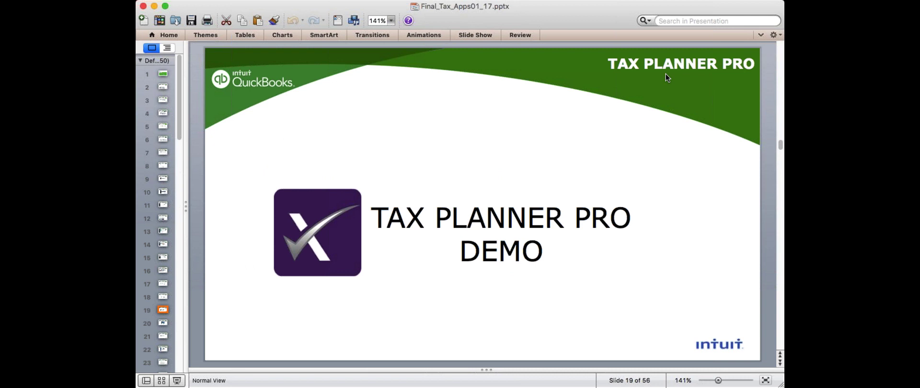
- Start the PowerPoint slide show and advance to the CPE Keyword slide reading 'Hawaii'
click(176, 381)
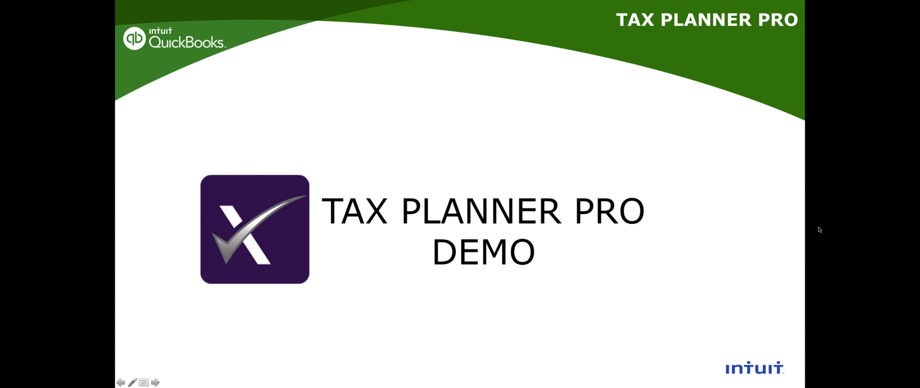
click(459, 254)
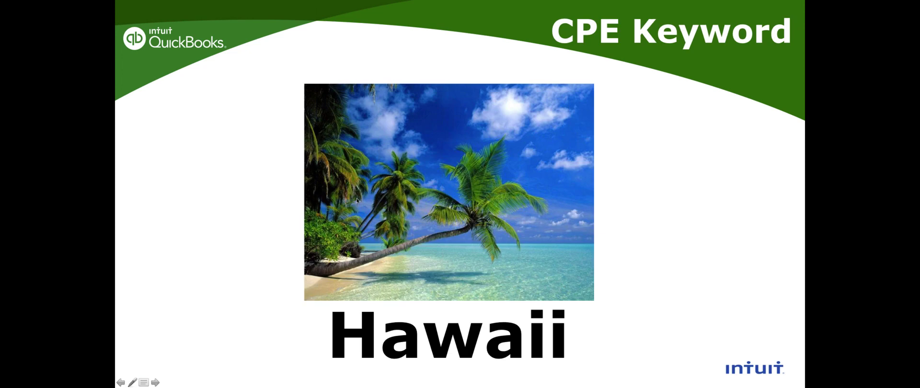
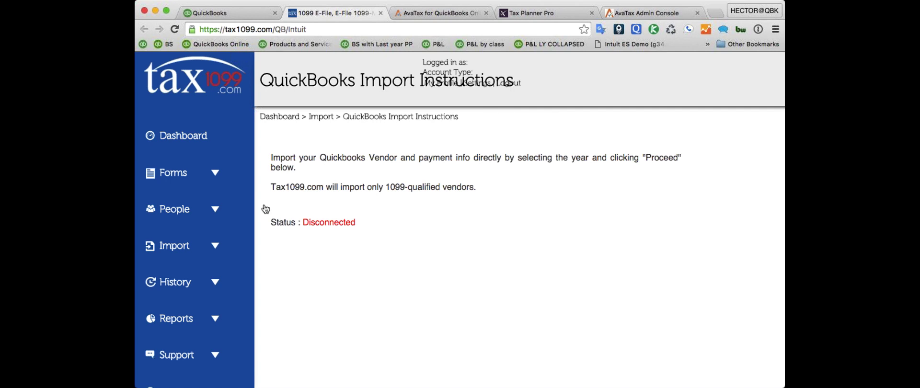
- Go to the Tax1099.com home page and open its login page
scroll(200, 350, down, 3)
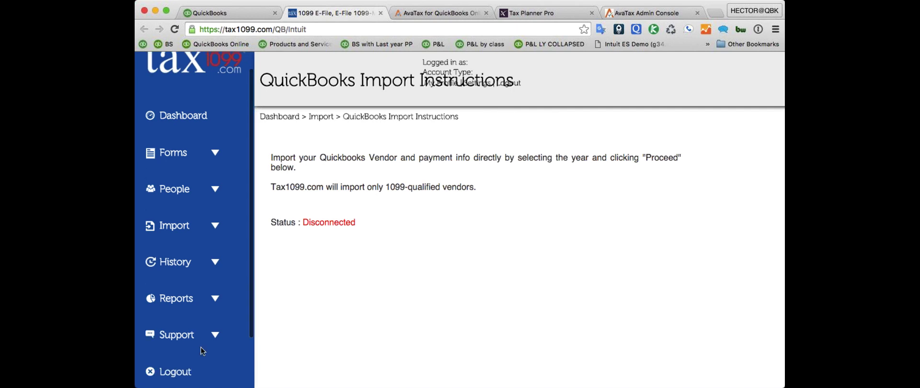
scroll(196, 297, up, 3)
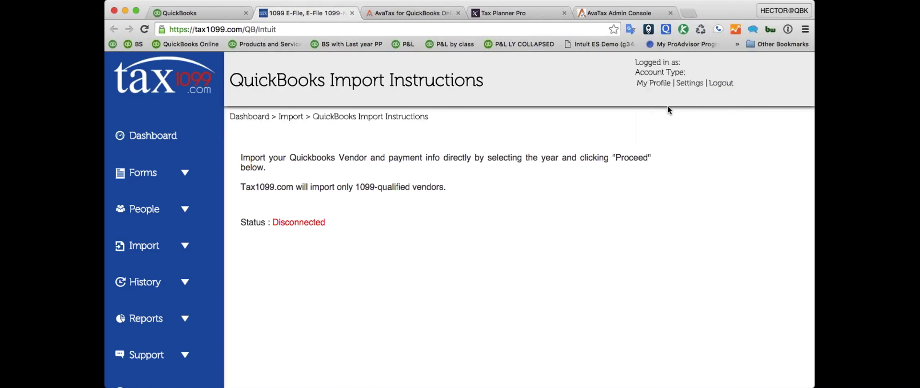
click(669, 111)
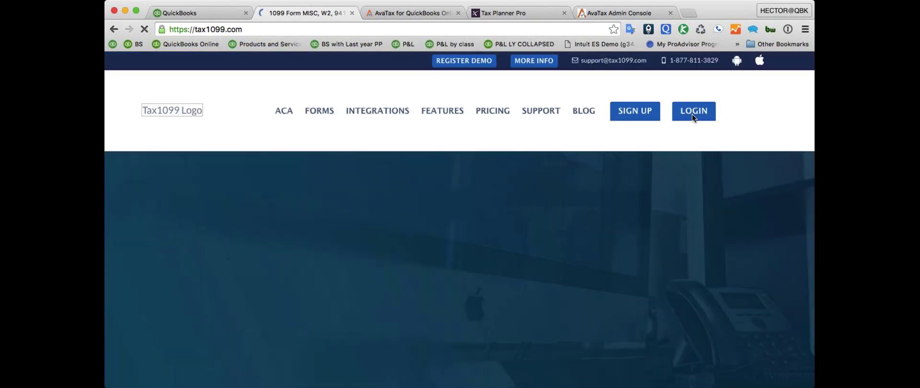
click(690, 103)
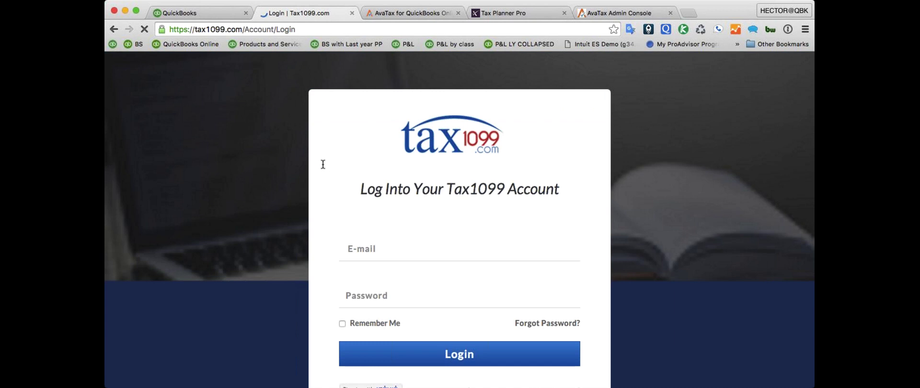
- Sign in with the saved account e-mail and password, retrying Login to reach Intuit sign-in
click(395, 250)
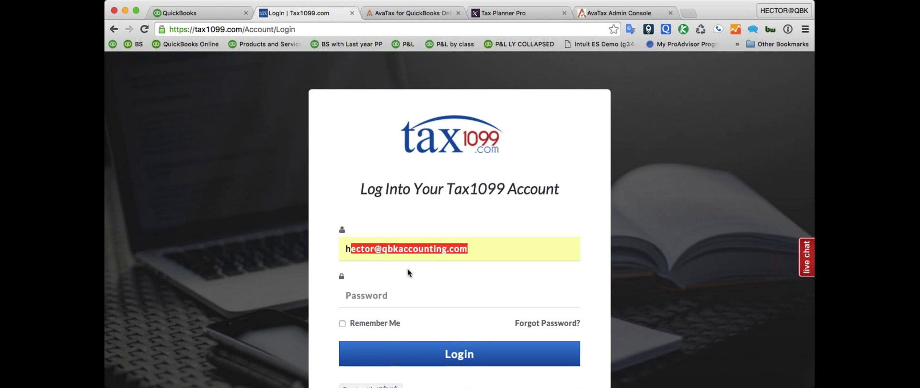
click(408, 268)
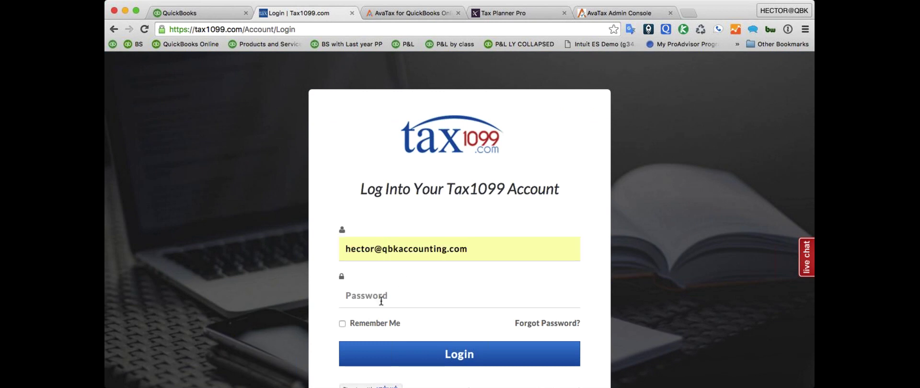
click(381, 301)
text(**********)
key(Return)
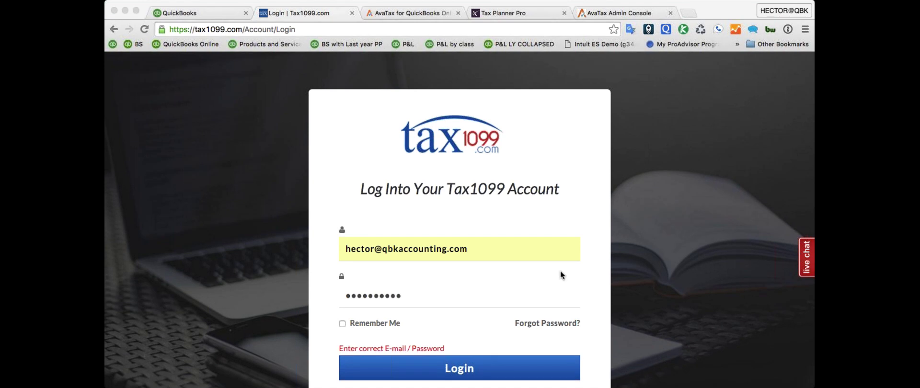
click(561, 274)
scroll(544, 287, down, 3)
click(417, 211)
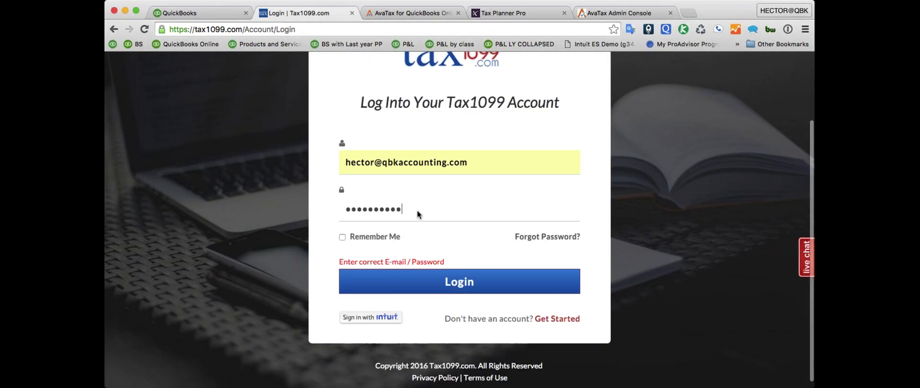
click(450, 275)
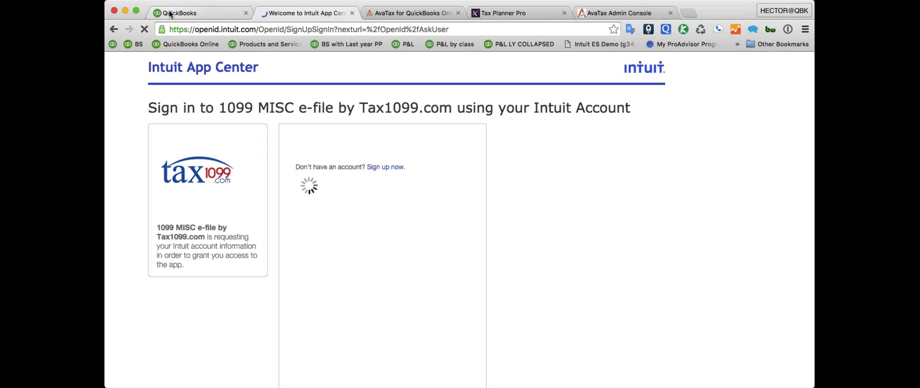
- Sign in to the Intuit account, re-entering the password after the first attempt fails
click(322, 293)
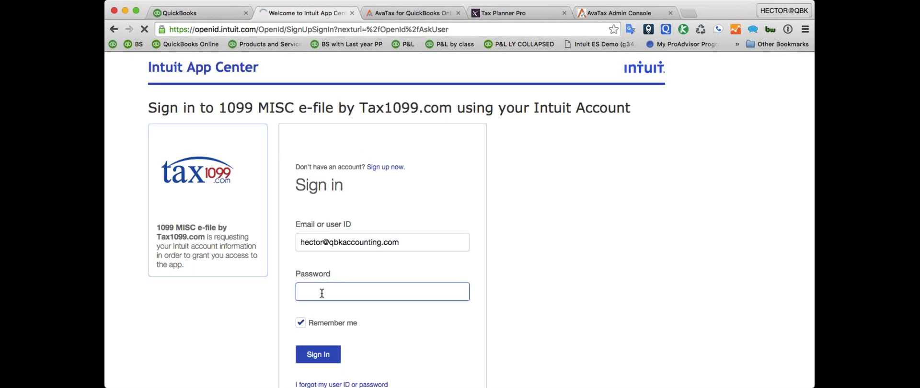
text(********)
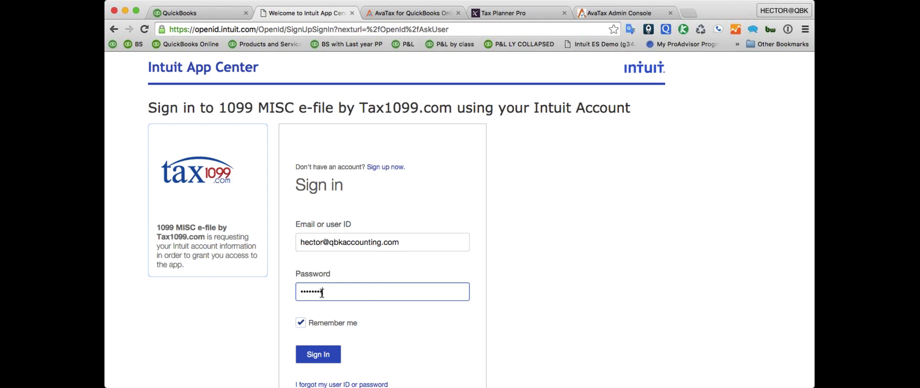
text(*)
key(Return)
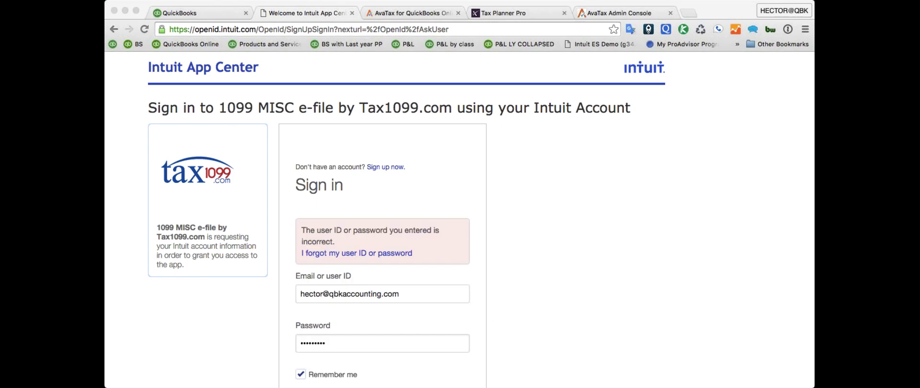
click(262, 343)
key(super+a)
text(*)
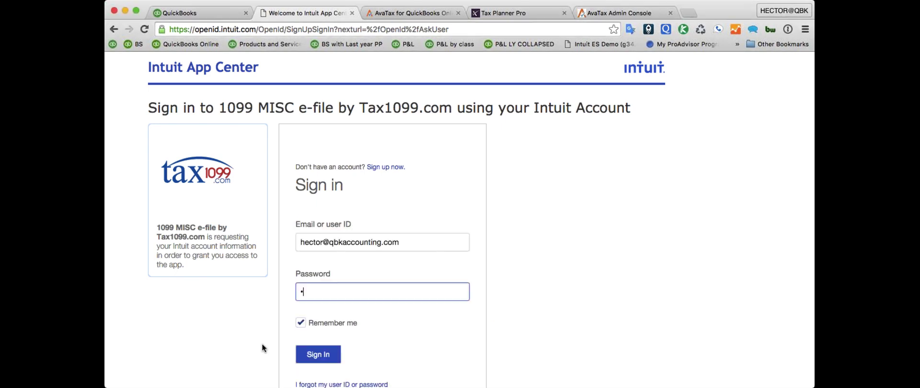
text(********)
key(Return)
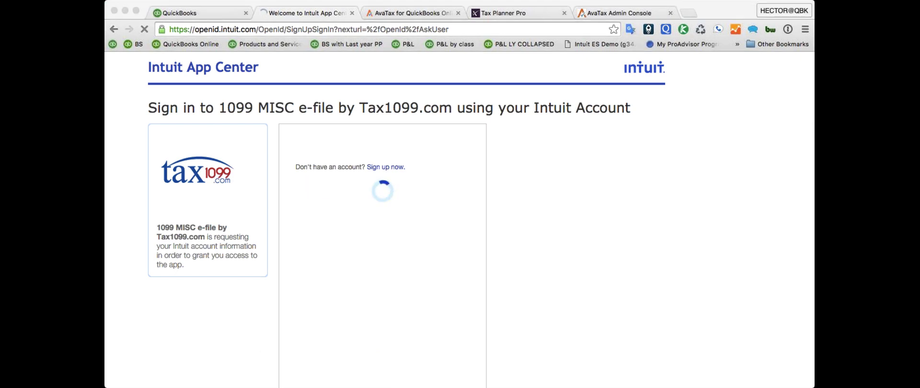
- Switch to the QuickBooks tab and open the Vendors list
click(484, 169)
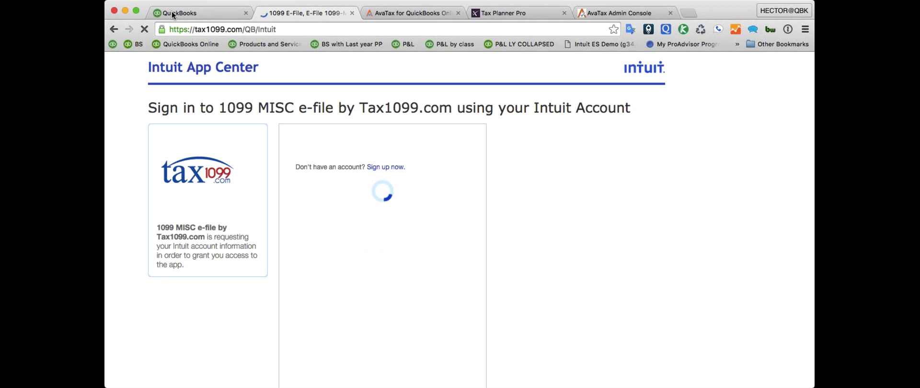
click(191, 13)
click(136, 144)
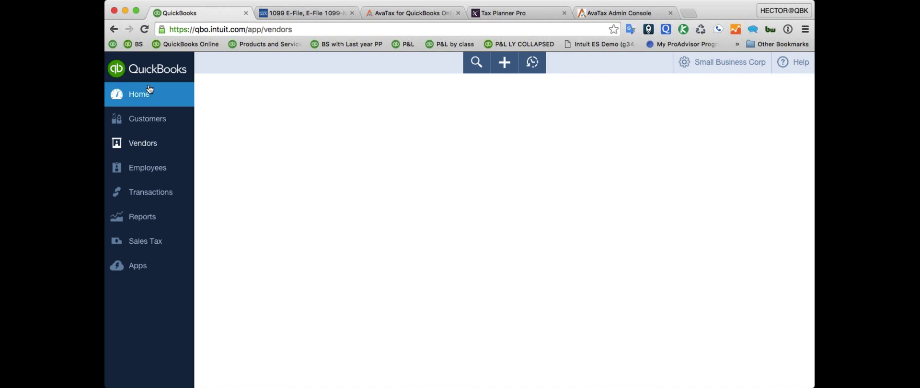
- Reload QuickBooks, open Quick Bookkeeping of Miami LLC, then try searching clients for 'sm'
click(148, 30)
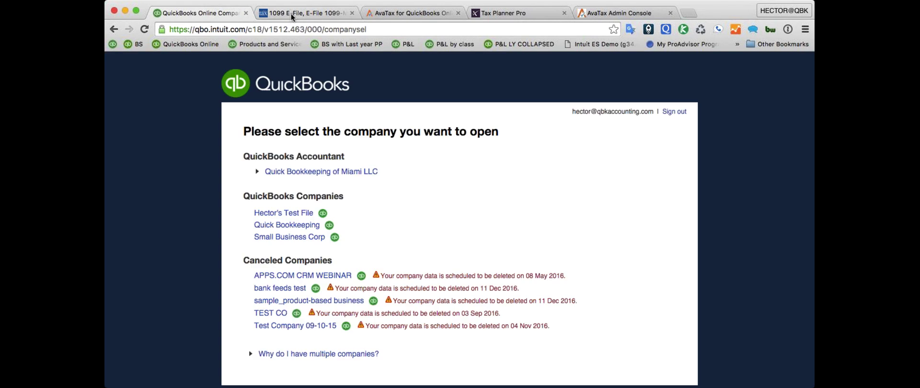
click(319, 172)
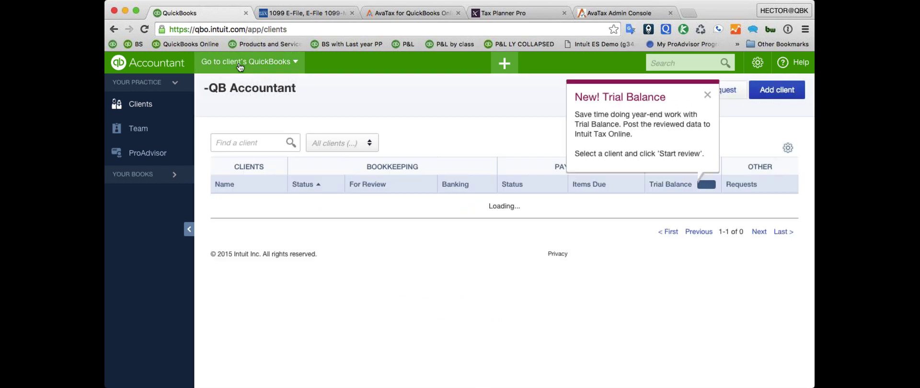
click(238, 62)
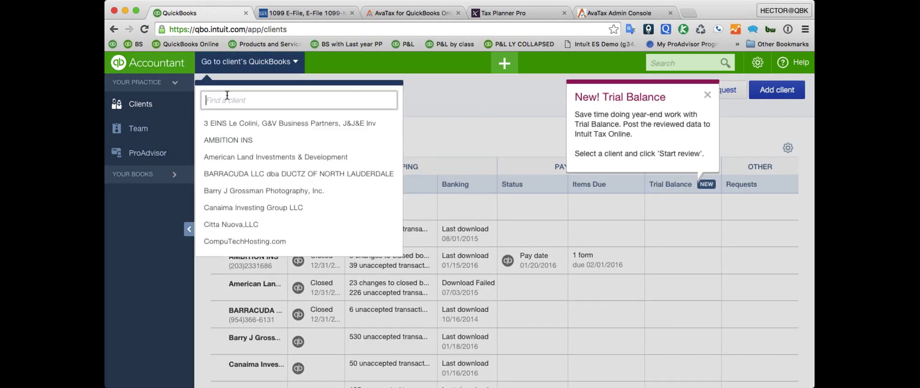
text(small)
key(BackSpace)
key(BackSpace)
key(BackSpace)
key(BackSpace)
key(BackSpace)
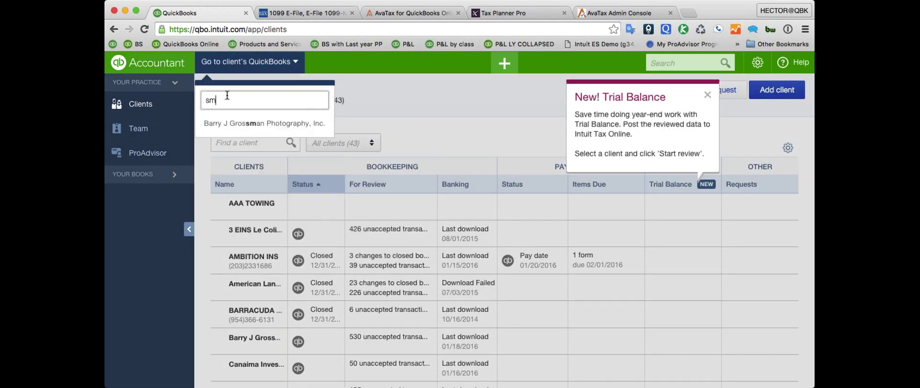
text(sm)
key(BackSpace)
key(BackSpace)
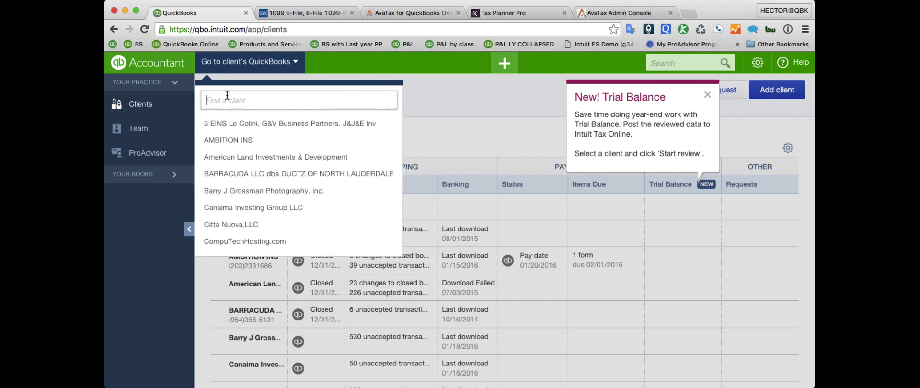
text(sm)
key(BackSpace)
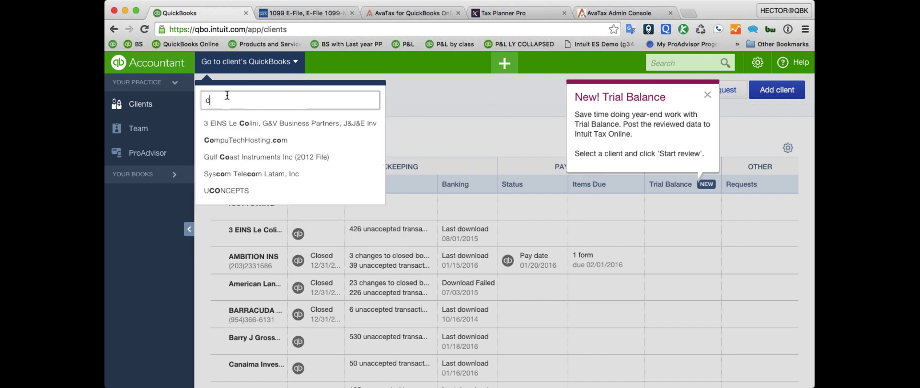
key(BackSpace)
- Search the client list by name again and dismiss the search suggestions
scroll(228, 99, down, 1)
scroll(226, 94, down, 2)
scroll(226, 94, up, 3)
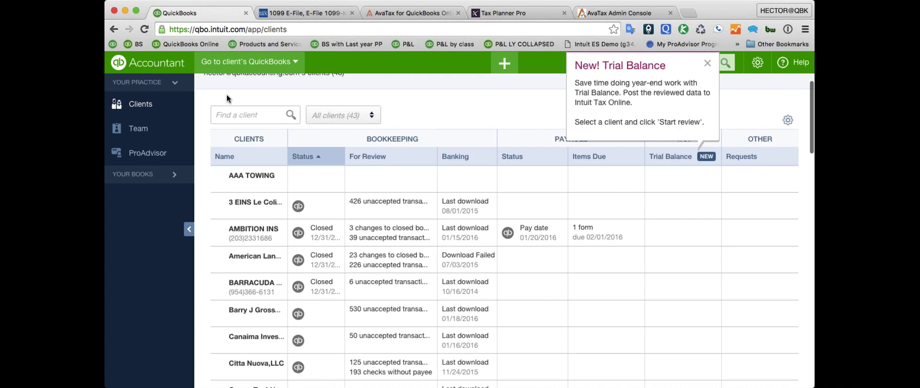
click(232, 134)
text(sm)
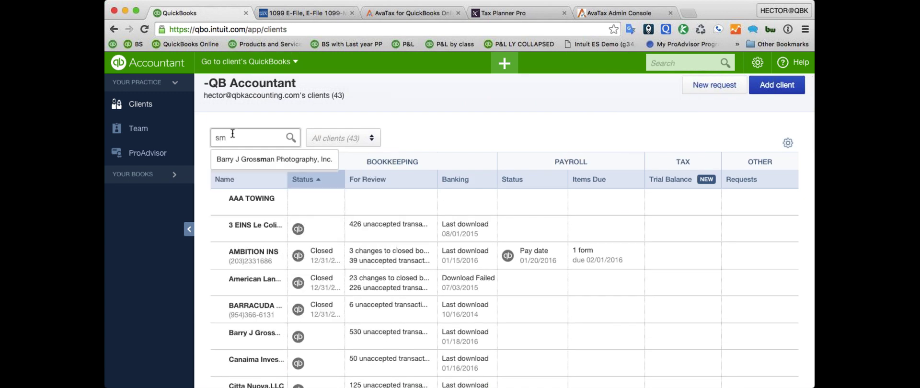
key(BackSpace)
key(BackSpace)
click(420, 139)
- Scroll the client list, open the client's QuickBooks company, and switch to the Tax1099 tab
scroll(412, 153, down, 4)
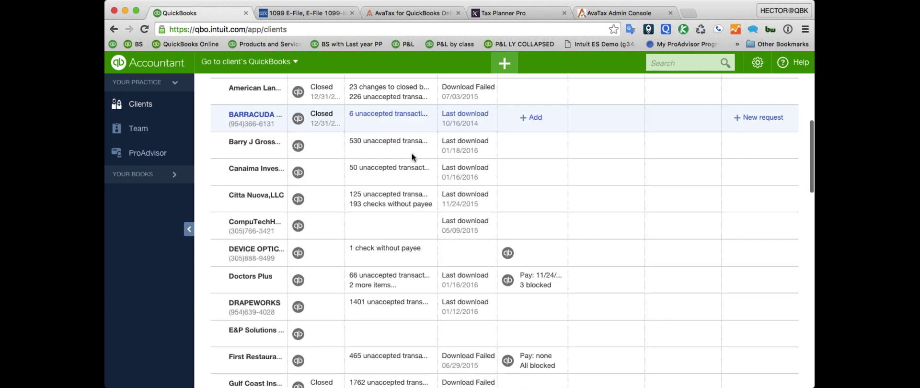
scroll(415, 154, down, 15)
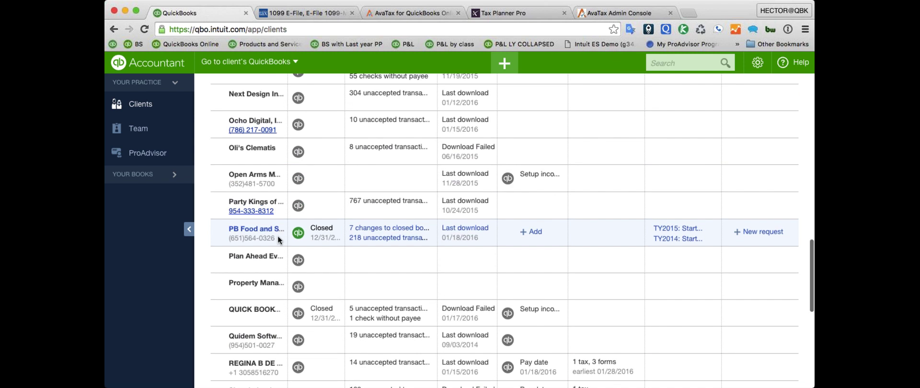
scroll(278, 236, down, 5)
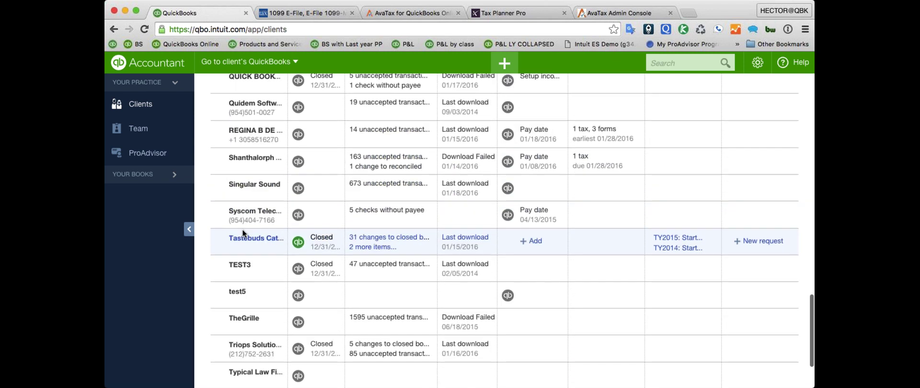
scroll(243, 229, down, 2)
scroll(243, 250, up, 20)
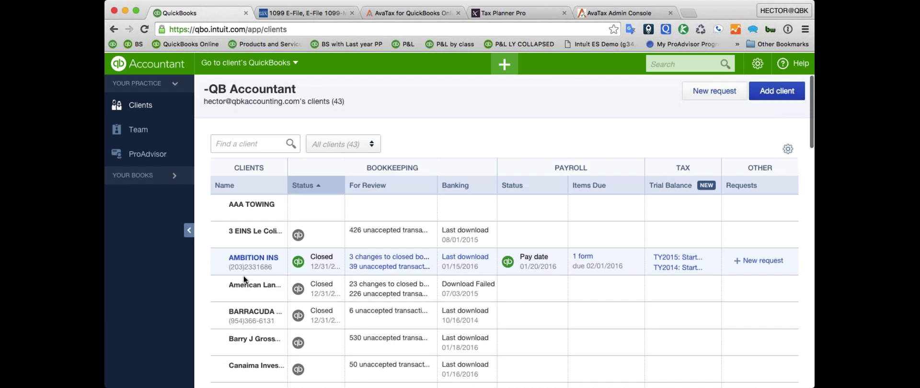
scroll(245, 188, down, 6)
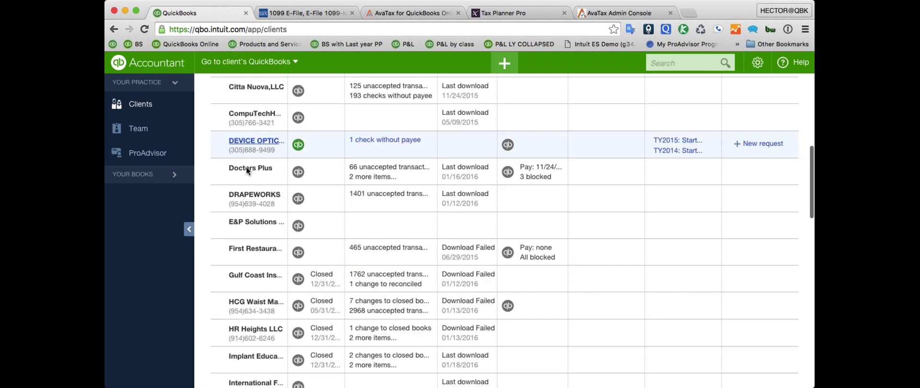
scroll(246, 168, down, 7)
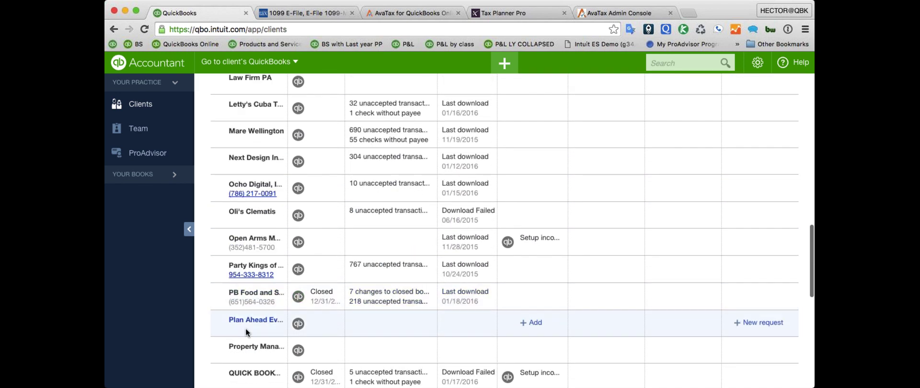
scroll(246, 333, down, 2)
click(299, 280)
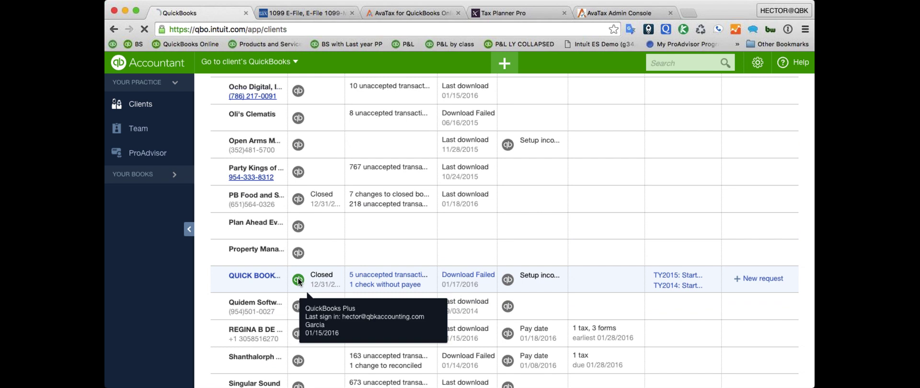
click(312, 17)
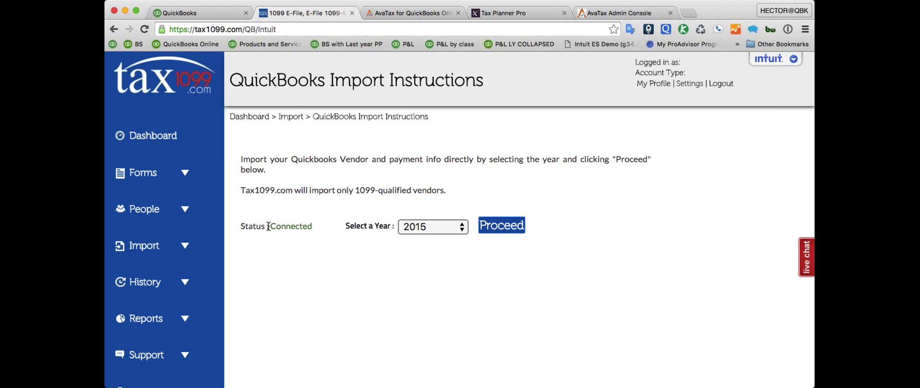
- With QuickBooks shown as Connected, start a new import for tax year 2015
drag(240, 226, 309, 229)
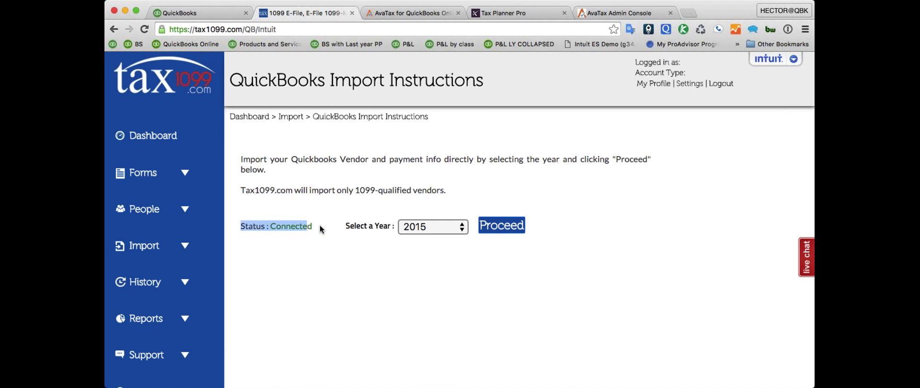
click(420, 232)
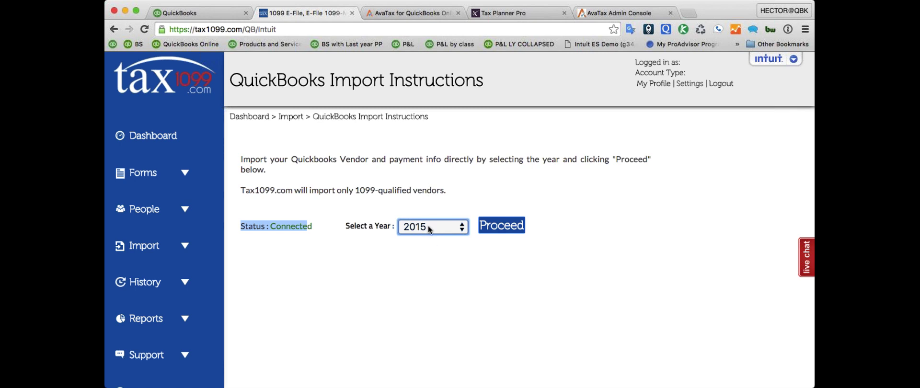
click(500, 226)
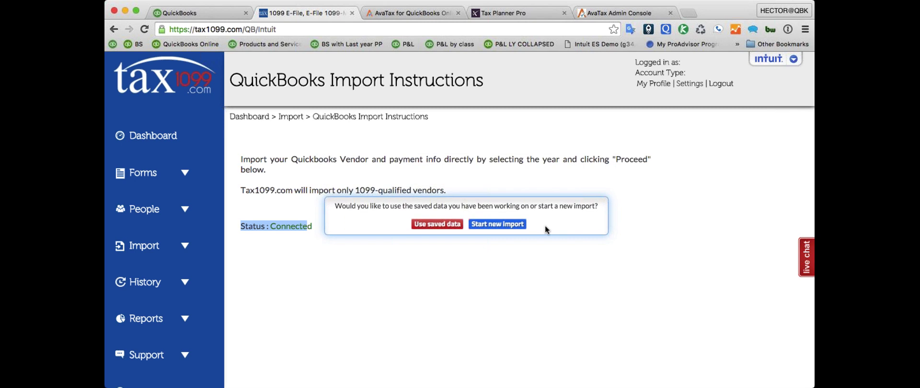
click(499, 225)
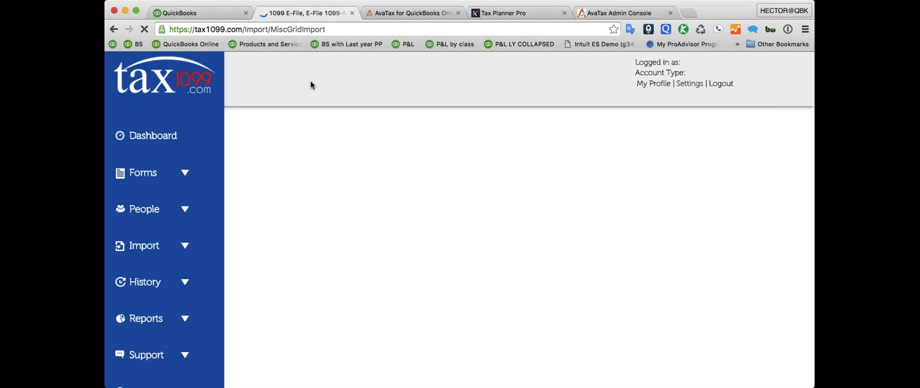
click(187, 18)
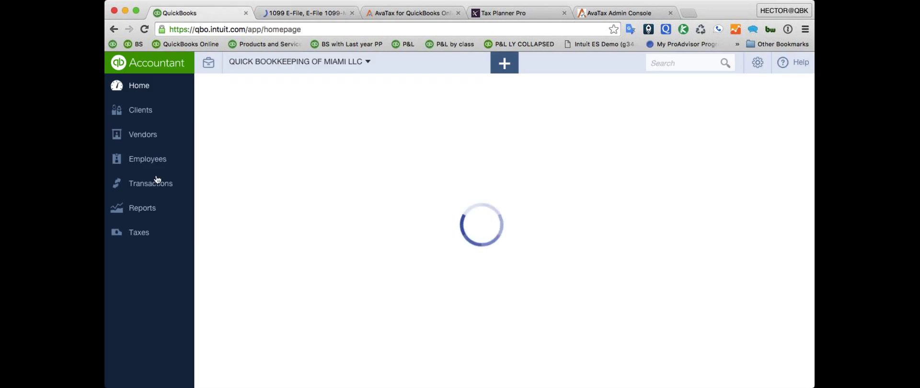
- Open the 7-Eleven vendor's information and tick 'Track payments for 1099'
click(145, 139)
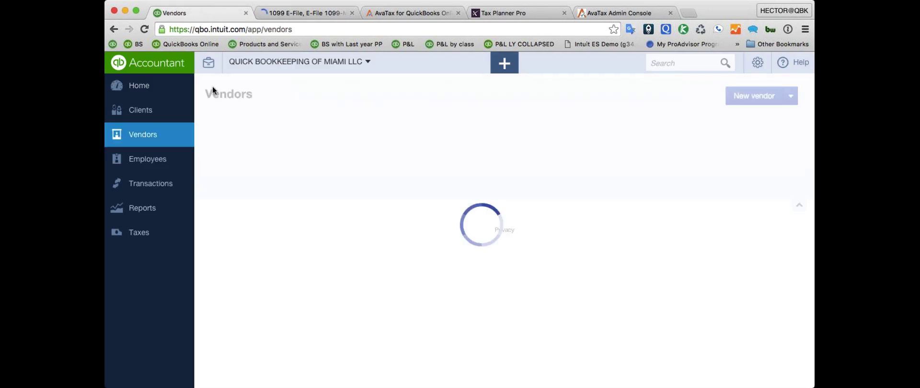
click(257, 275)
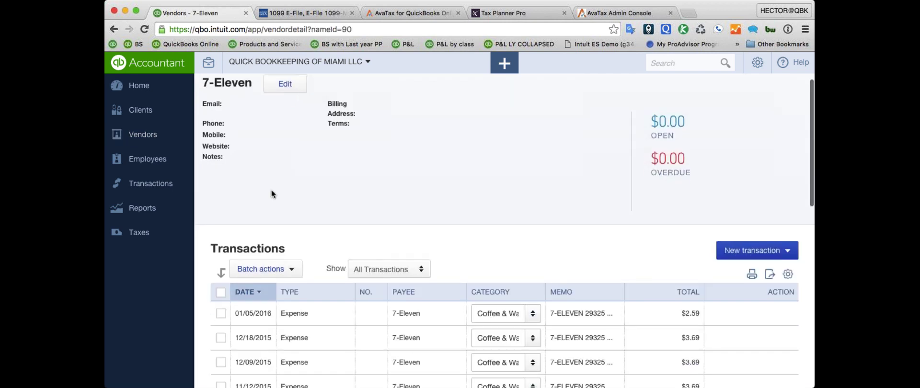
click(285, 96)
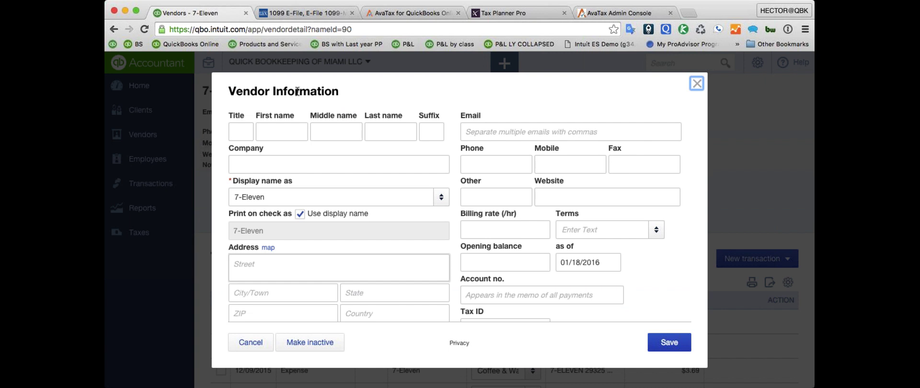
scroll(604, 261, down, 2)
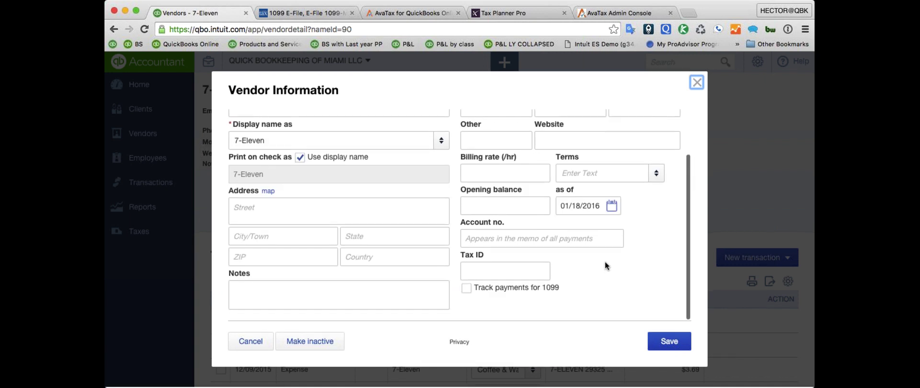
click(467, 289)
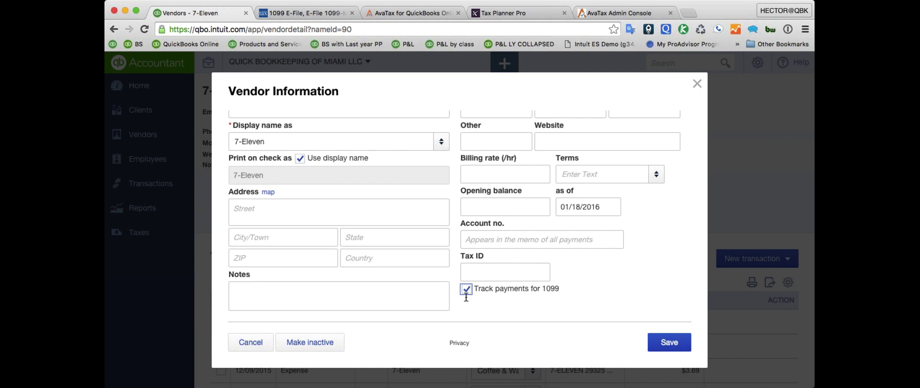
- Leave the tax ID and address alone, untick 1099 tracking, and close the 7-Eleven details
click(484, 273)
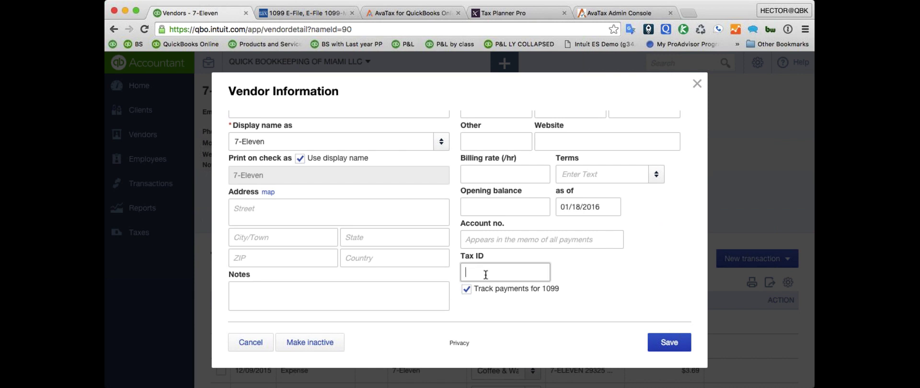
click(249, 222)
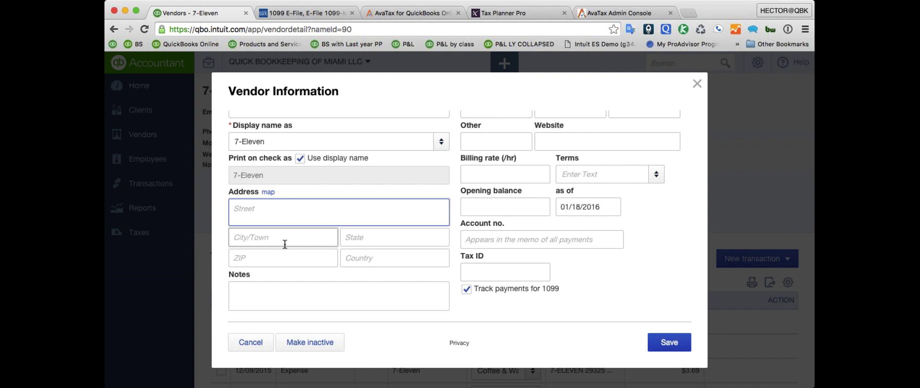
scroll(285, 244, up, 3)
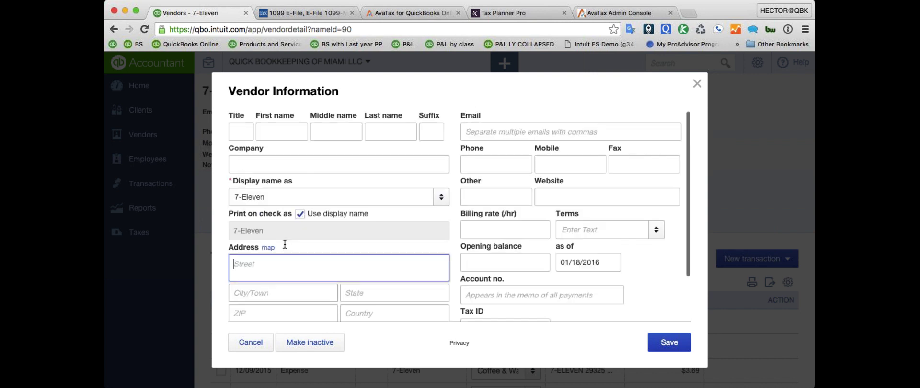
scroll(681, 82, down, 2)
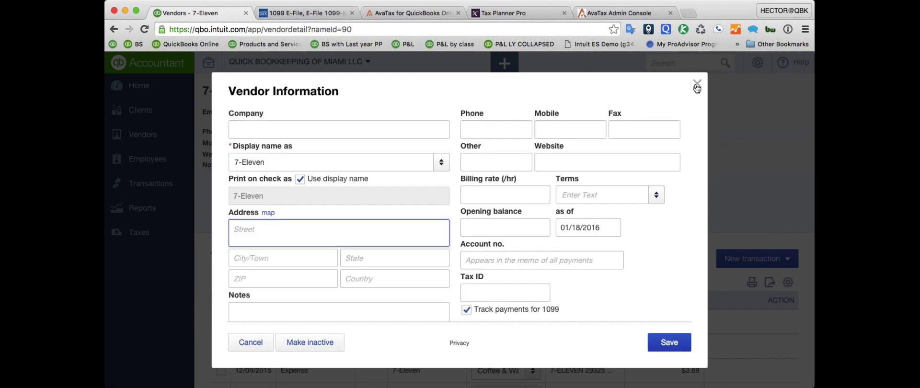
click(496, 313)
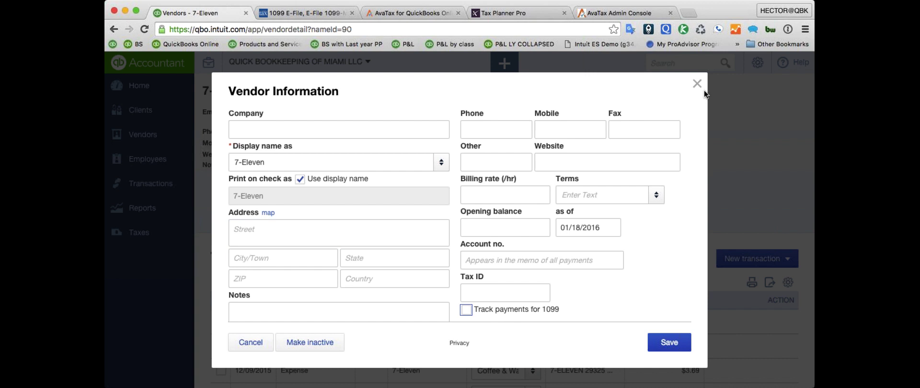
click(698, 85)
click(305, 13)
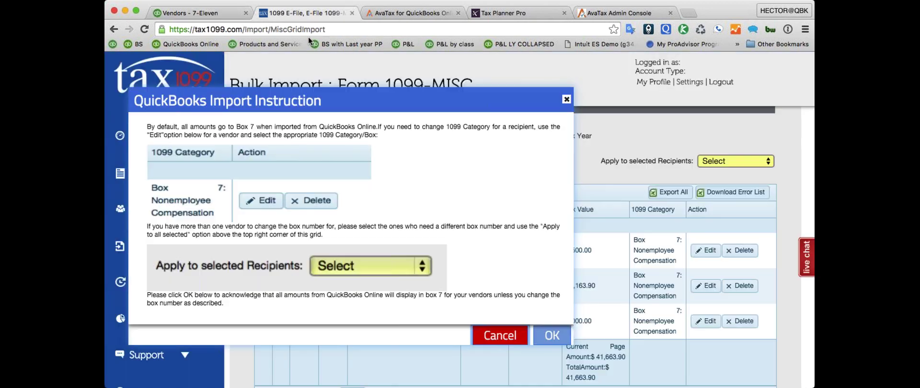
- Acknowledge the Box 7 instructions and inspect the imported recipient rows, including Individual Lender
click(553, 334)
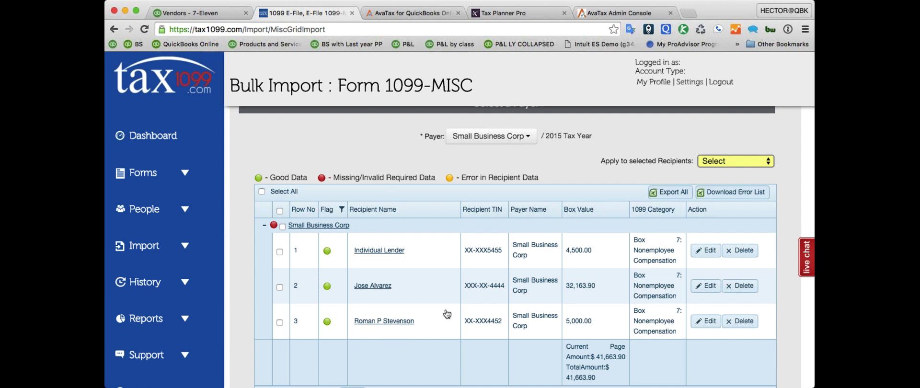
click(664, 285)
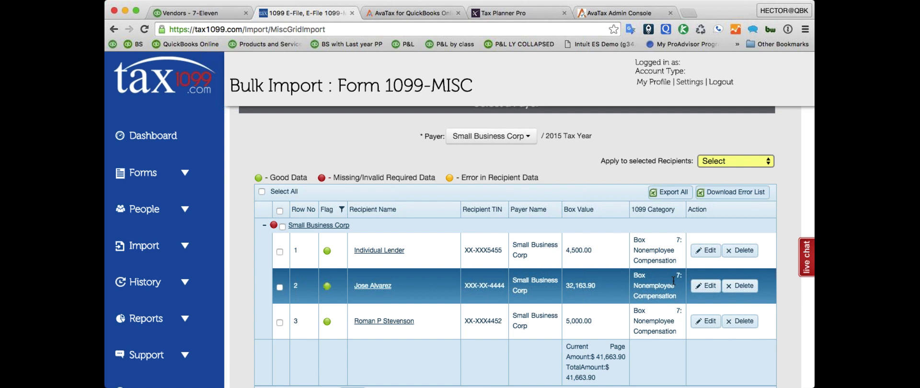
click(656, 315)
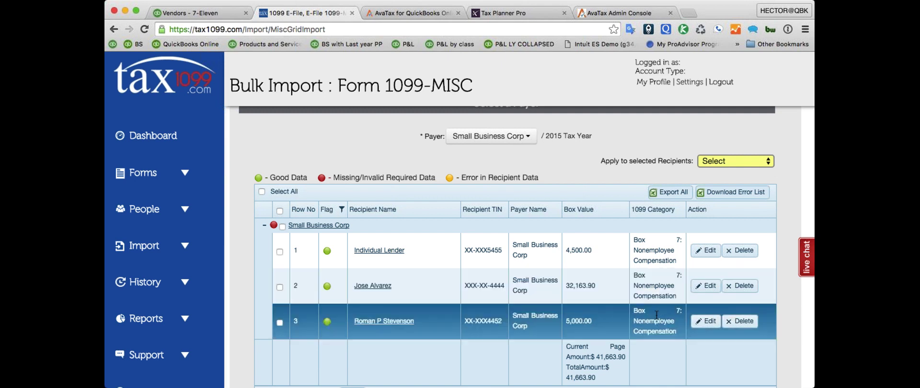
click(652, 281)
click(654, 317)
click(654, 286)
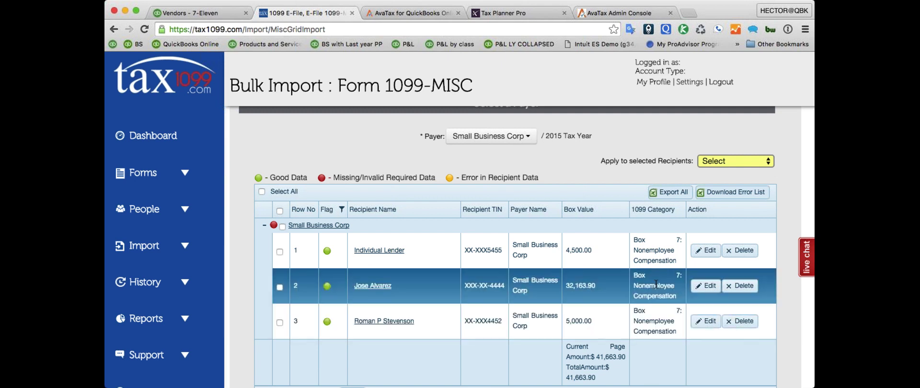
click(652, 245)
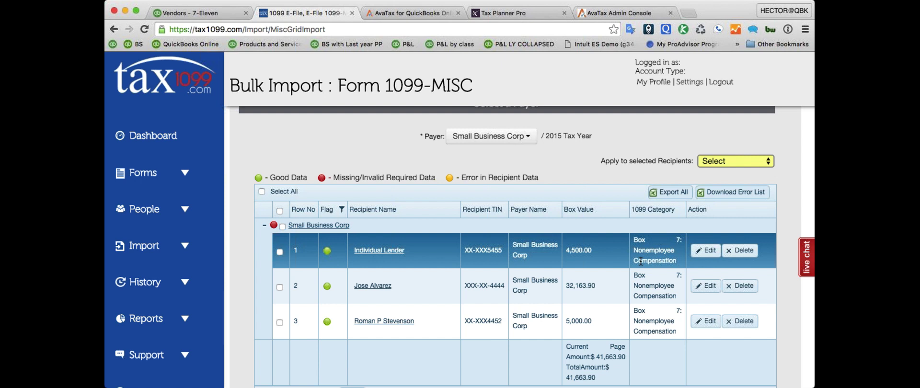
- Select recipients in rows 2 and 3, dismiss the payer format error, and open Small Business Corp
click(278, 287)
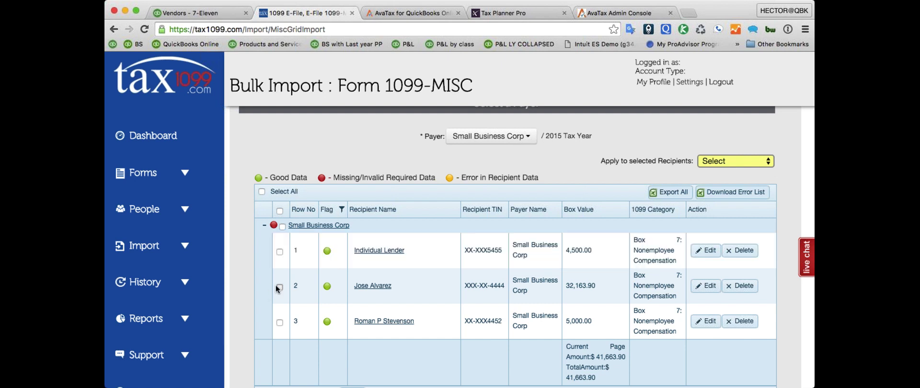
click(279, 322)
scroll(554, 236, down, 1)
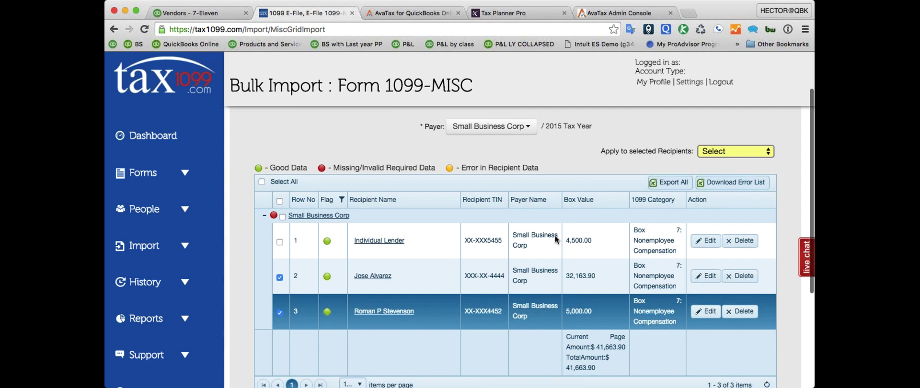
scroll(562, 260, down, 3)
scroll(562, 259, up, 3)
scroll(550, 319, down, 2)
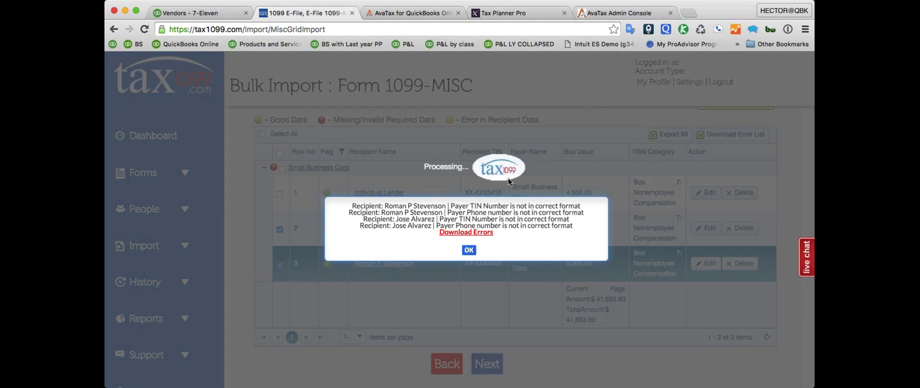
click(468, 250)
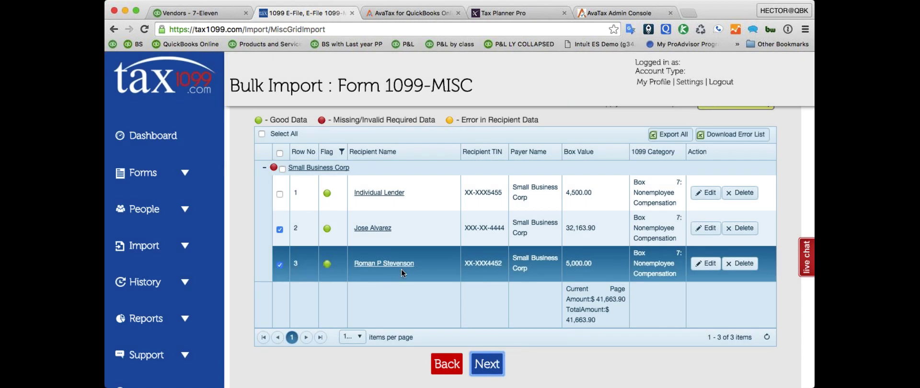
click(306, 168)
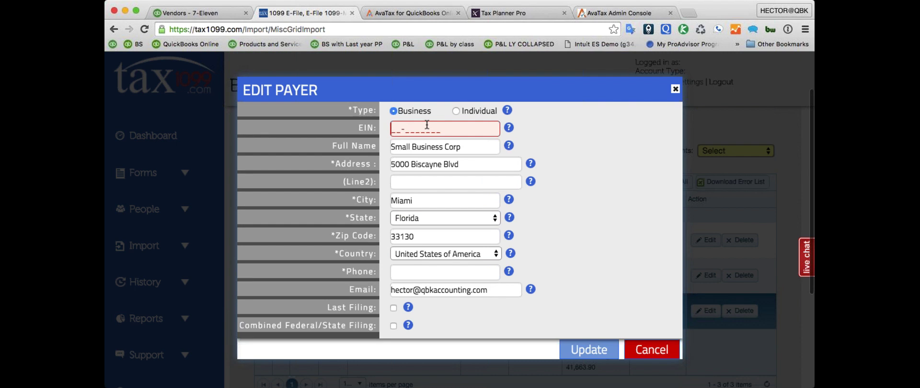
- Enter the payer's EIN, set type to Business, fill in the phone number, and update
click(444, 127)
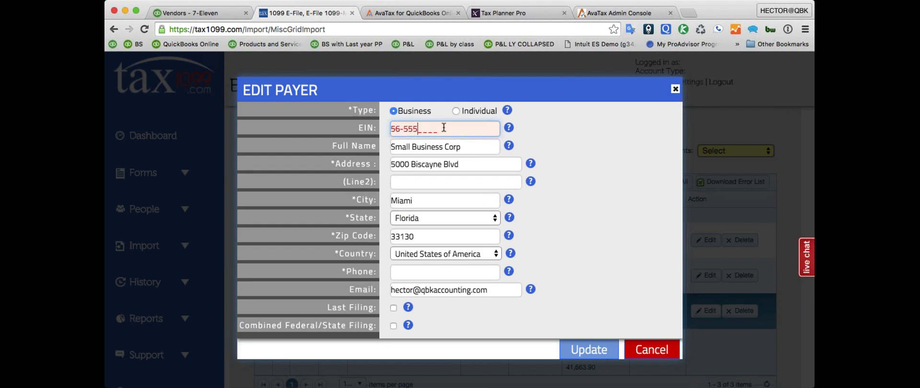
click(394, 113)
scroll(574, 313, down, 5)
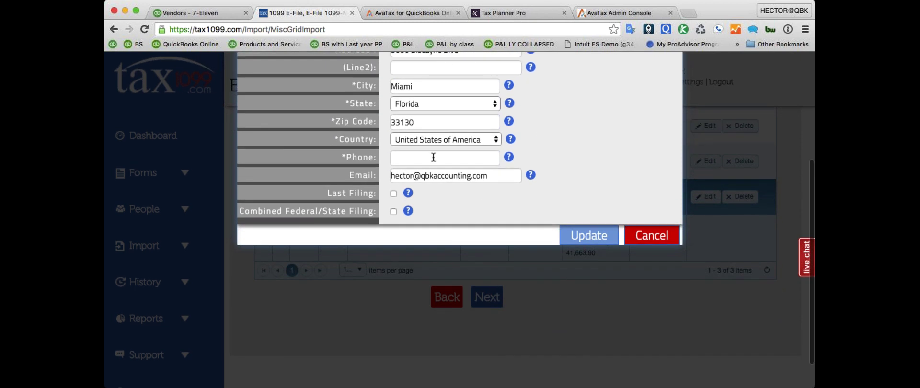
click(433, 158)
text(954-)
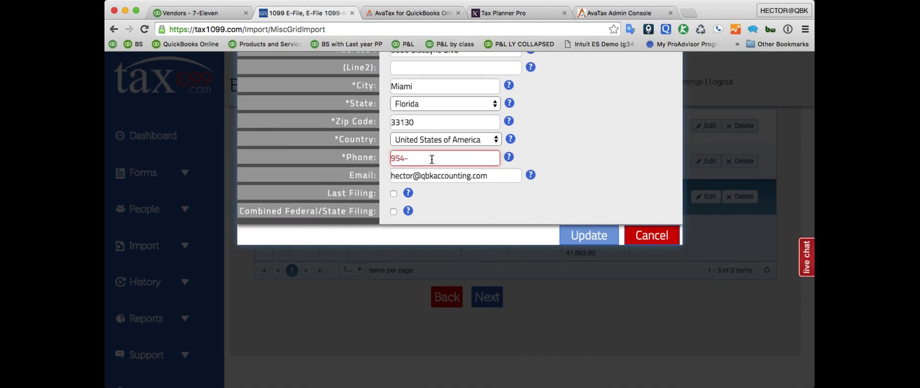
key(Down)
key(Return)
key(Return)
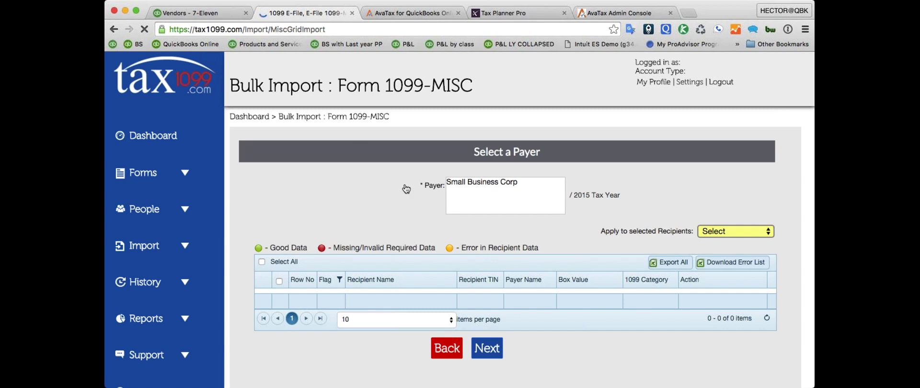
- Acknowledge the Box 7 instructions, continue, and dismiss the 'Record(s) Loaded Successfully' message
scroll(536, 277, down, 3)
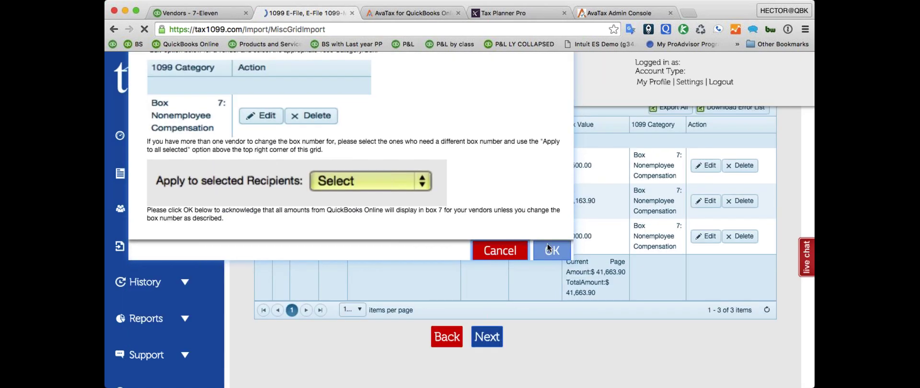
click(547, 245)
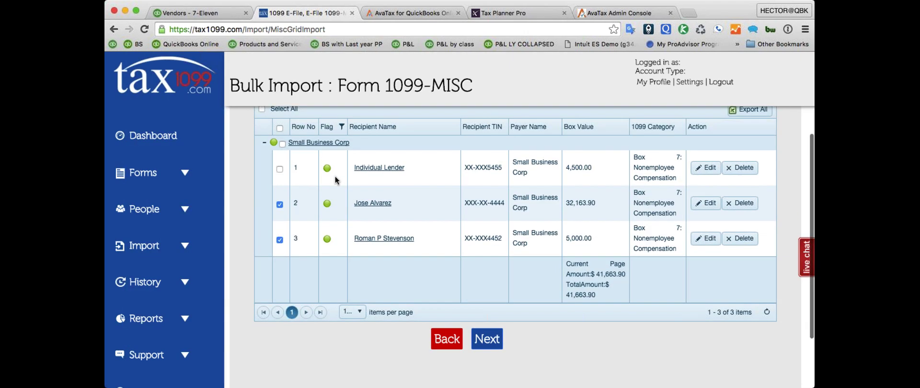
scroll(335, 176, down, 1)
click(487, 315)
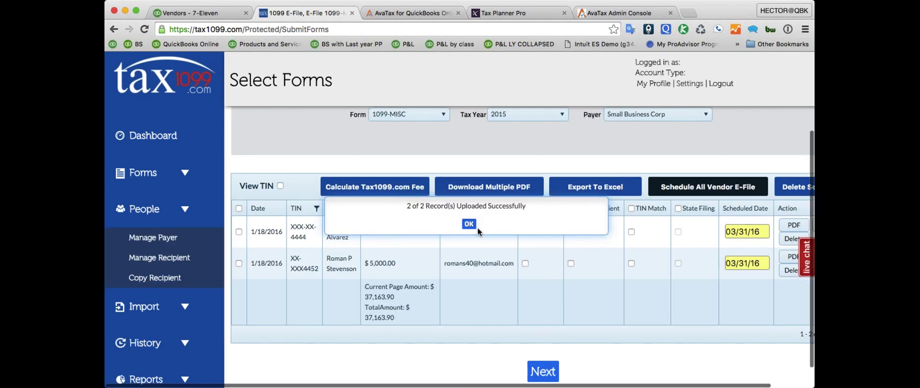
click(524, 225)
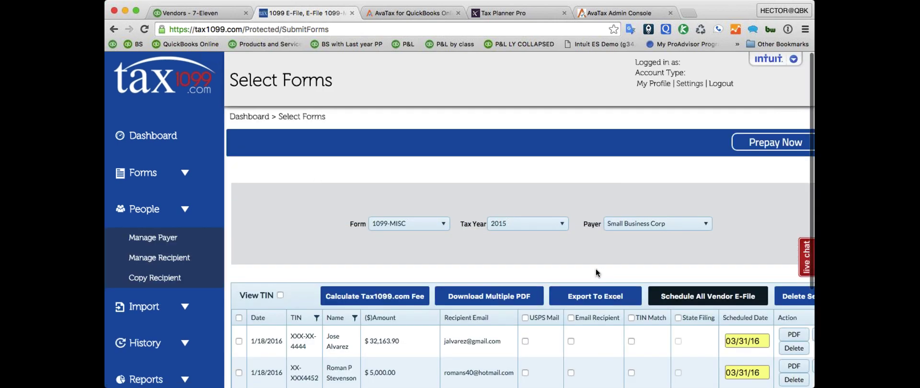
scroll(596, 268, down, 2)
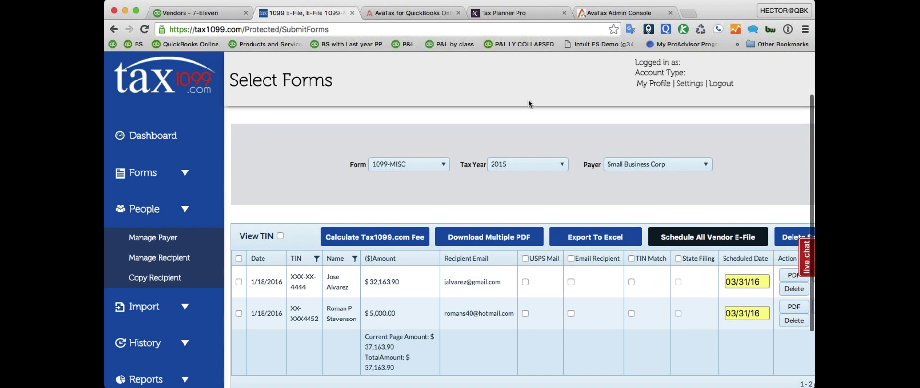